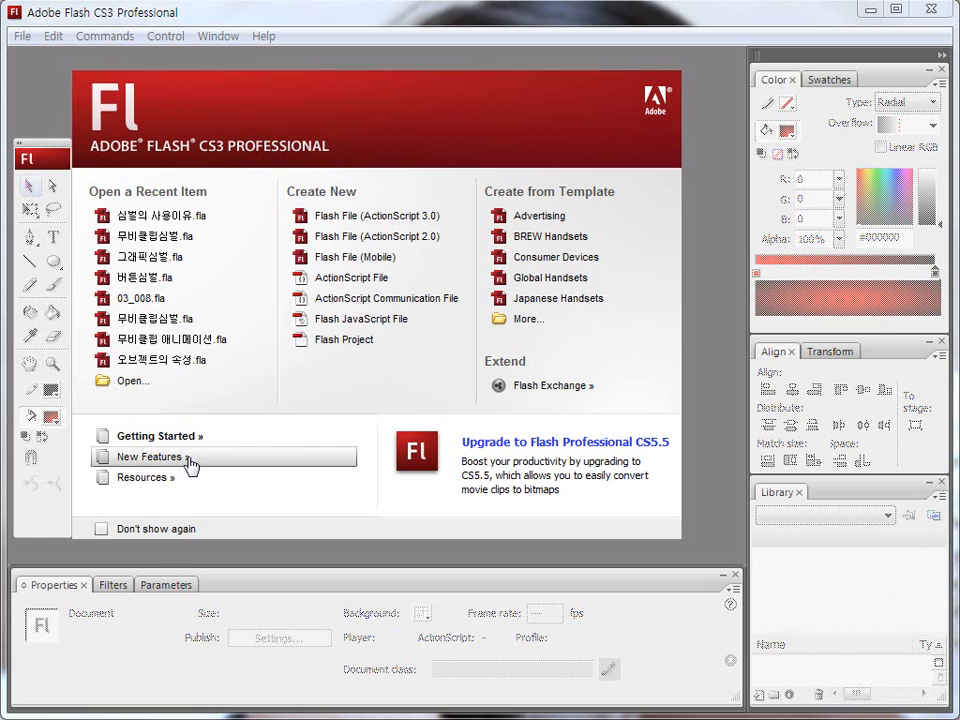
{"action": "left_click_drag", "start_coordinate": [91, 393], "coordinate": [176, 393]}
{"action": "mouse_move", "coordinate": [31, 52]}
{"action": "left_mouse_down"}
{"action": "mouse_move", "coordinate": [36, 37]}
{"action": "mouse_move", "coordinate": [28, 50]}
{"action": "left_mouse_up"}
{"action": "key", "text": "Escape"}
Step: Open the Flash document 심벌의 사용이유 from the 08 일차 folder
{"action": "left_click", "coordinate": [115, 379]}
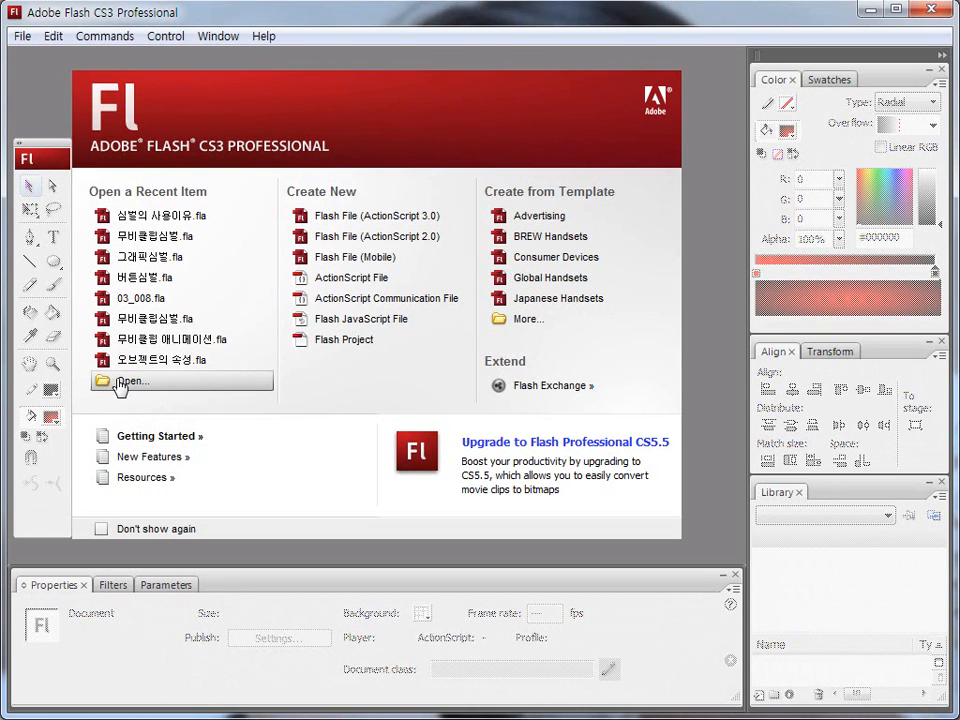
{"action": "left_click", "coordinate": [146, 384]}
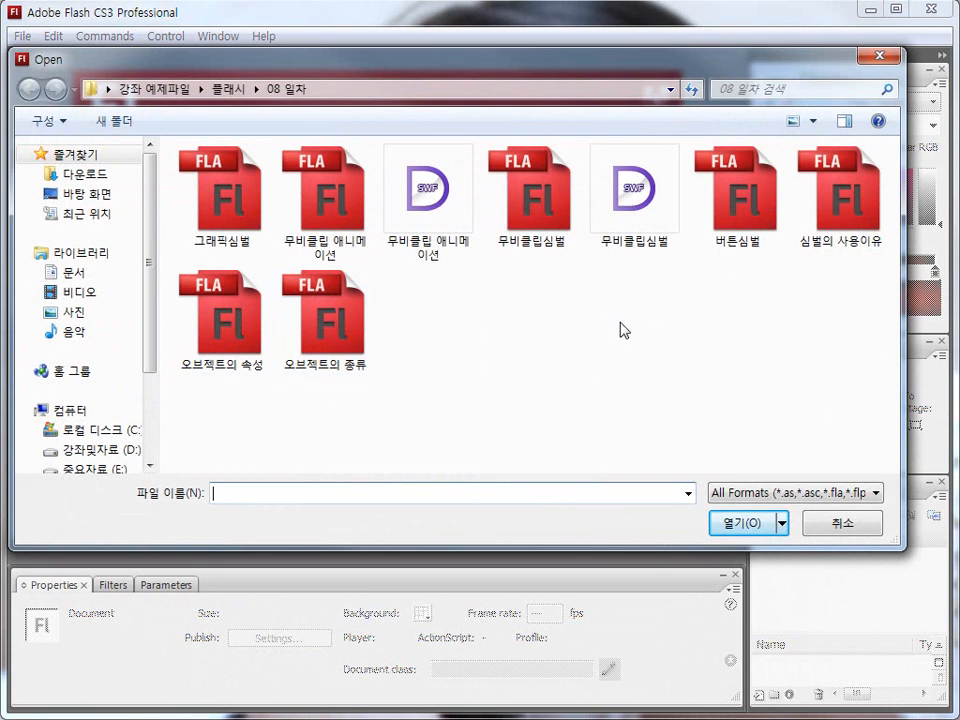
{"action": "left_click", "coordinate": [836, 232]}
{"action": "left_click", "coordinate": [745, 522]}
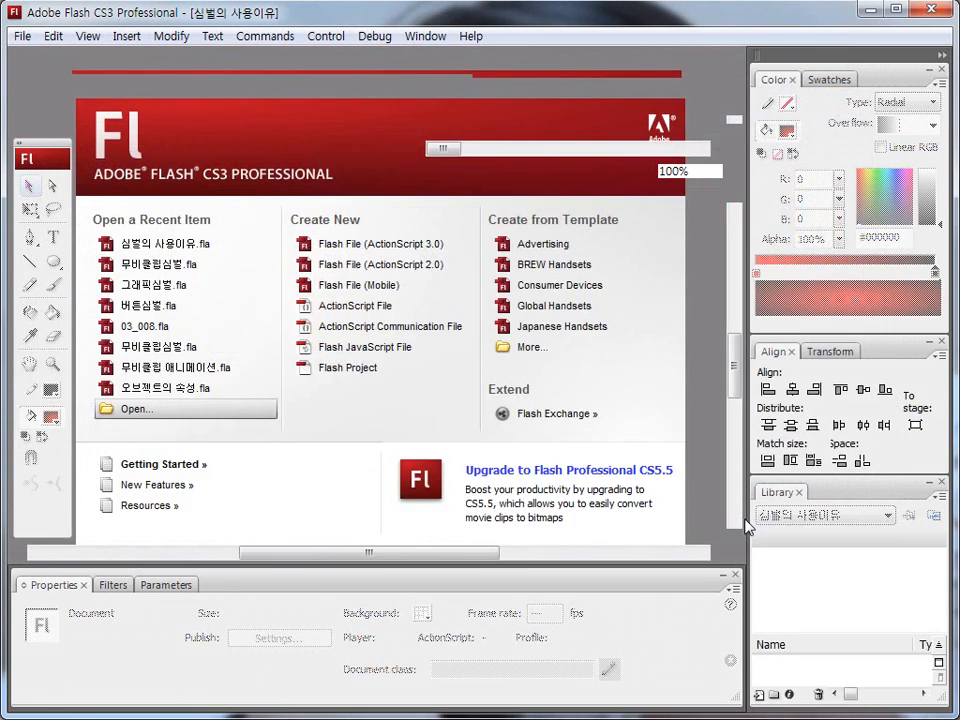
Step: Test the movie to preview the butterfly animation, and close the preview window
{"action": "left_click", "coordinate": [376, 433]}
{"action": "left_click_drag", "start_coordinate": [376, 433], "coordinate": [439, 423]}
{"action": "left_click", "coordinate": [528, 395]}
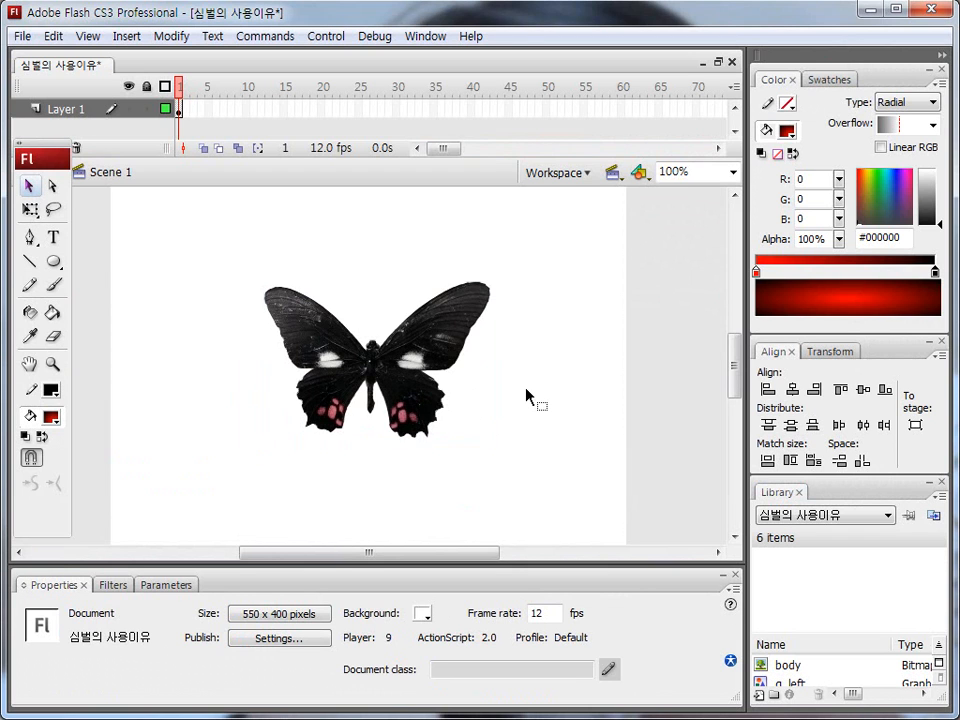
{"action": "left_click", "coordinate": [326, 37]}
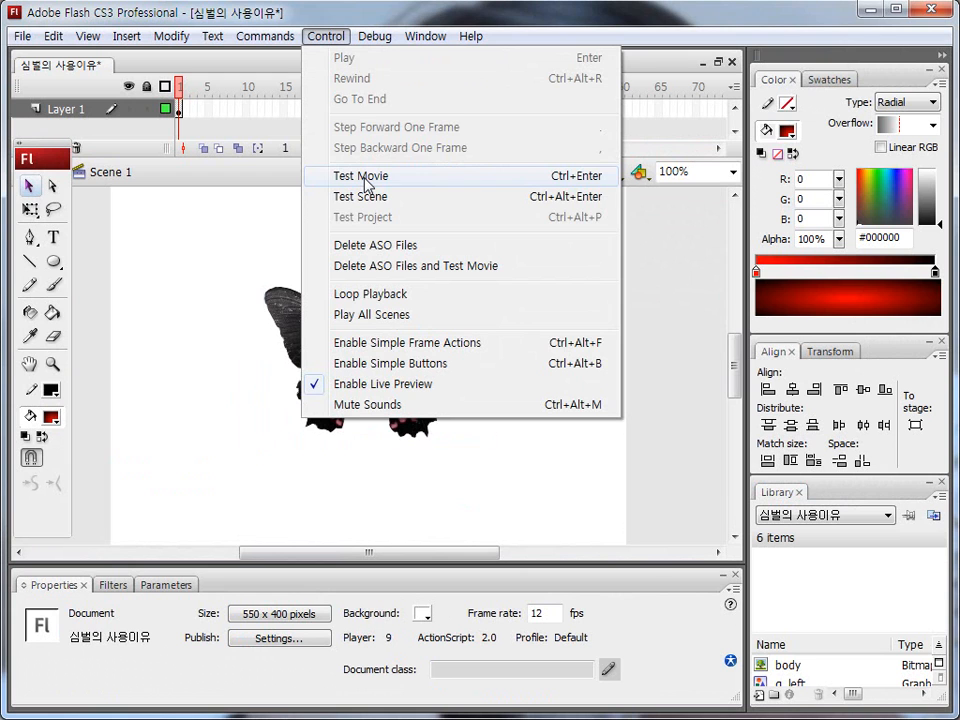
{"action": "left_click", "coordinate": [181, 256]}
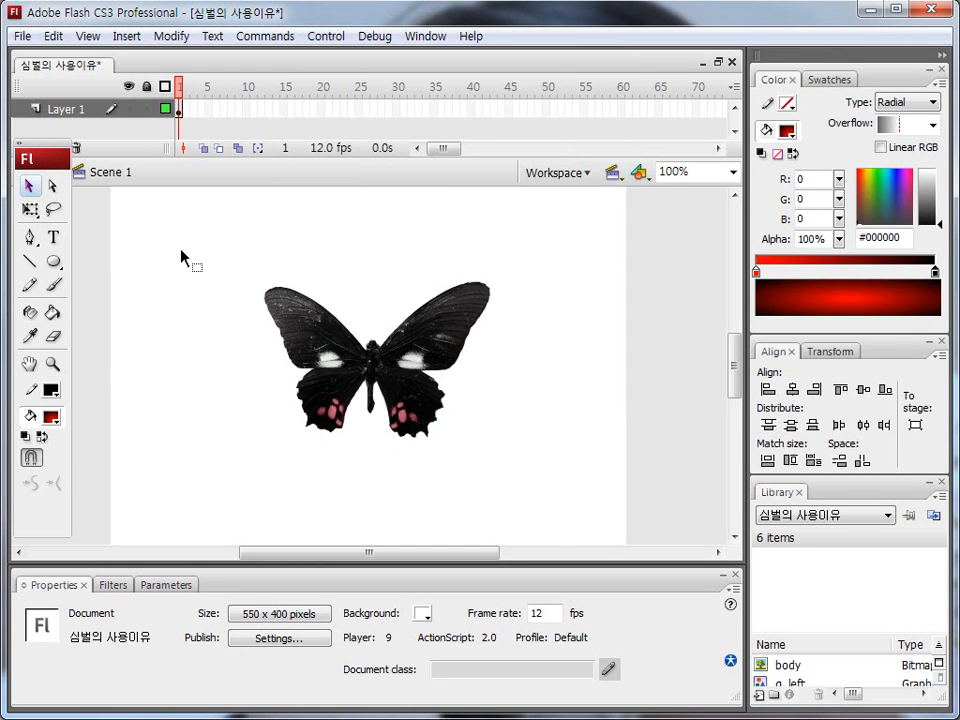
{"action": "key", "text": "ctrl+Return"}
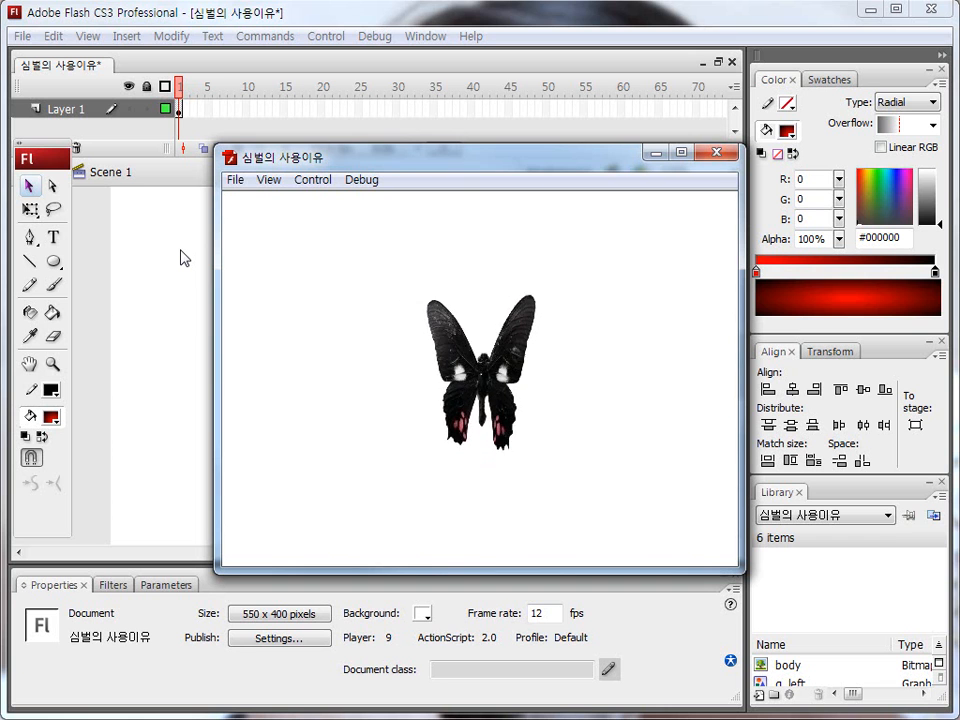
{"action": "left_click", "coordinate": [724, 158]}
Step: Move the butterfly movie clip toward the left side of the stage, to about X 148 and Y 175
{"action": "left_click_drag", "start_coordinate": [214, 248], "coordinate": [510, 456]}
{"action": "left_click", "coordinate": [536, 435]}
{"action": "left_click_drag", "start_coordinate": [407, 370], "coordinate": [378, 352]}
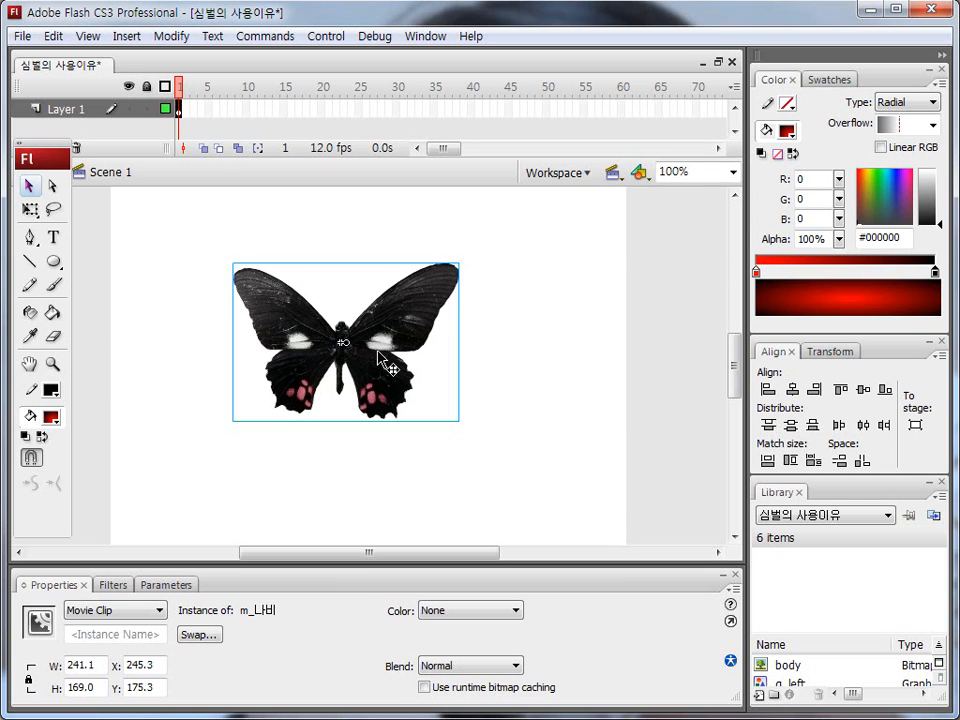
{"action": "left_click_drag", "start_coordinate": [378, 351], "coordinate": [307, 338]}
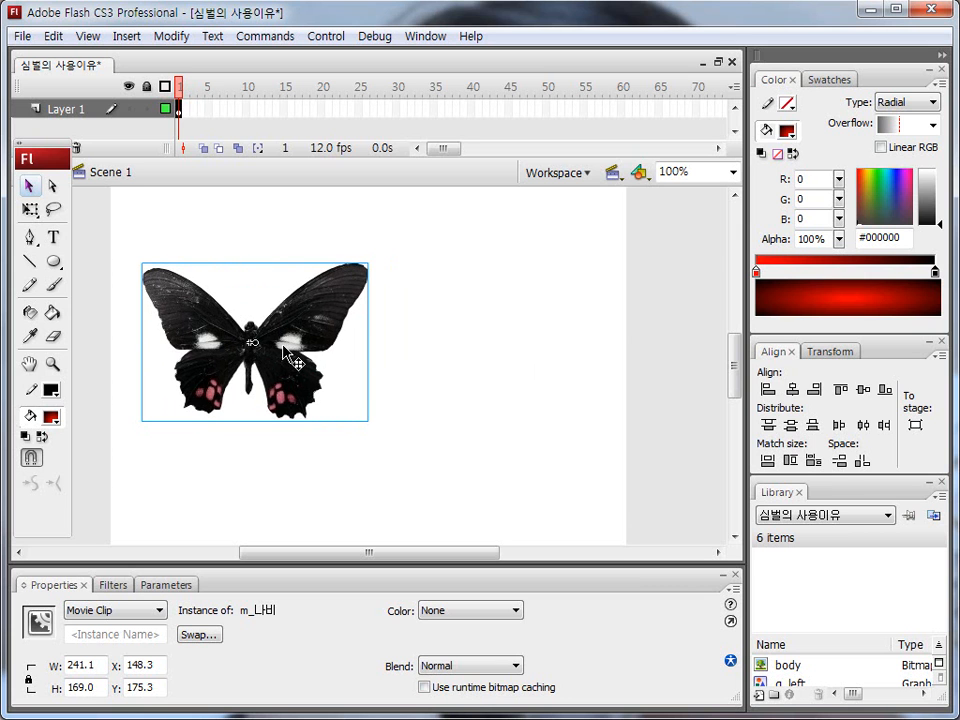
Step: Save a copy of the document as 나비1 in the 08 일차 folder
{"action": "left_click", "coordinate": [22, 37]}
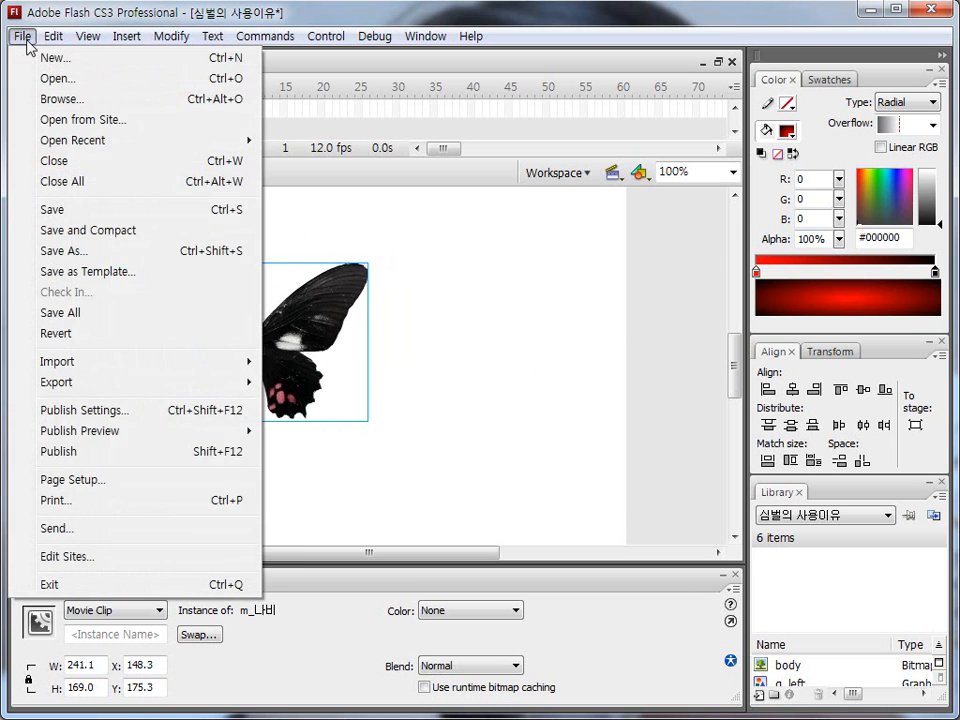
{"action": "left_click", "coordinate": [85, 254]}
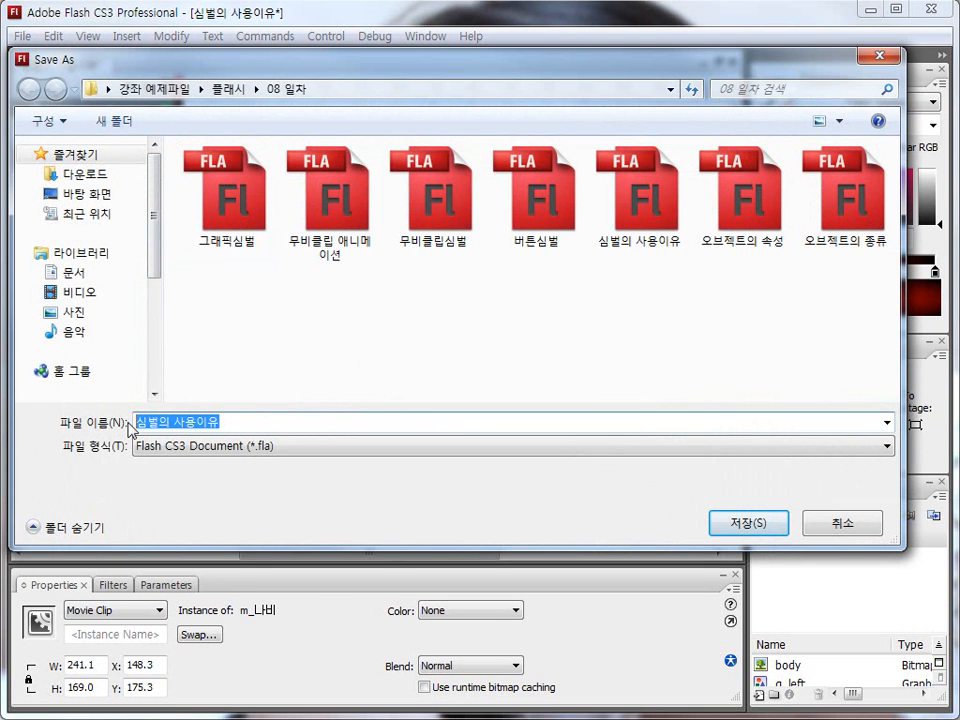
{"action": "key", "text": "BackSpace"}
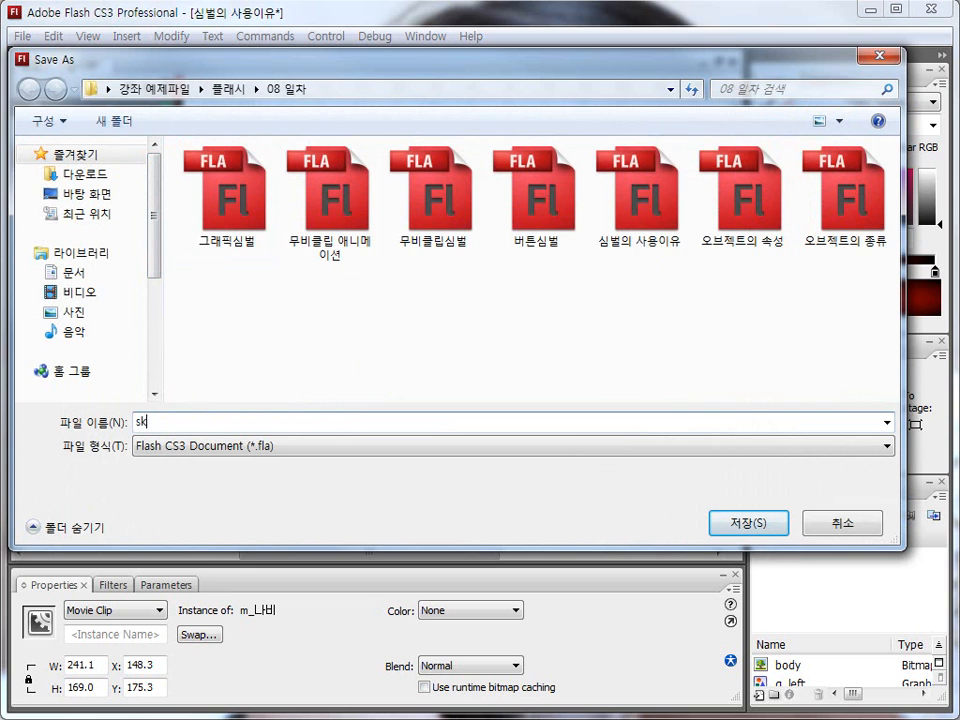
{"action": "type", "text": "나비1"}
{"action": "left_click", "coordinate": [724, 526]}
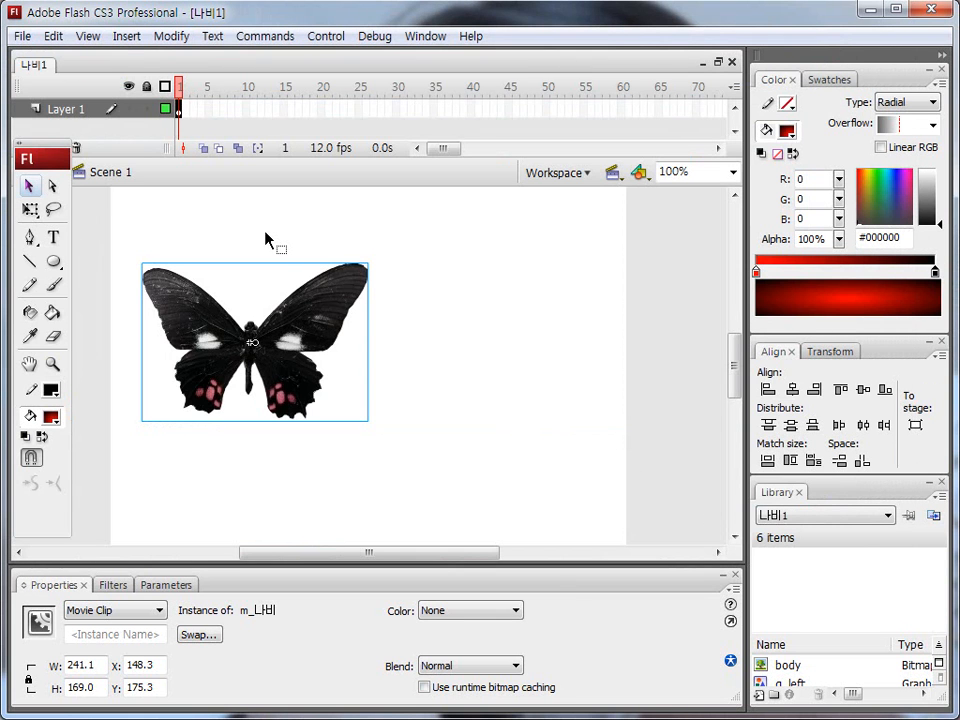
{"action": "key", "text": "ctrl+2"}
{"action": "left_click", "coordinate": [410, 306]}
{"action": "mouse_move", "coordinate": [452, 251]}
{"action": "left_mouse_down"}
{"action": "mouse_move", "coordinate": [430, 301]}
{"action": "mouse_move", "coordinate": [449, 297]}
{"action": "mouse_move", "coordinate": [502, 308]}
{"action": "left_mouse_up"}
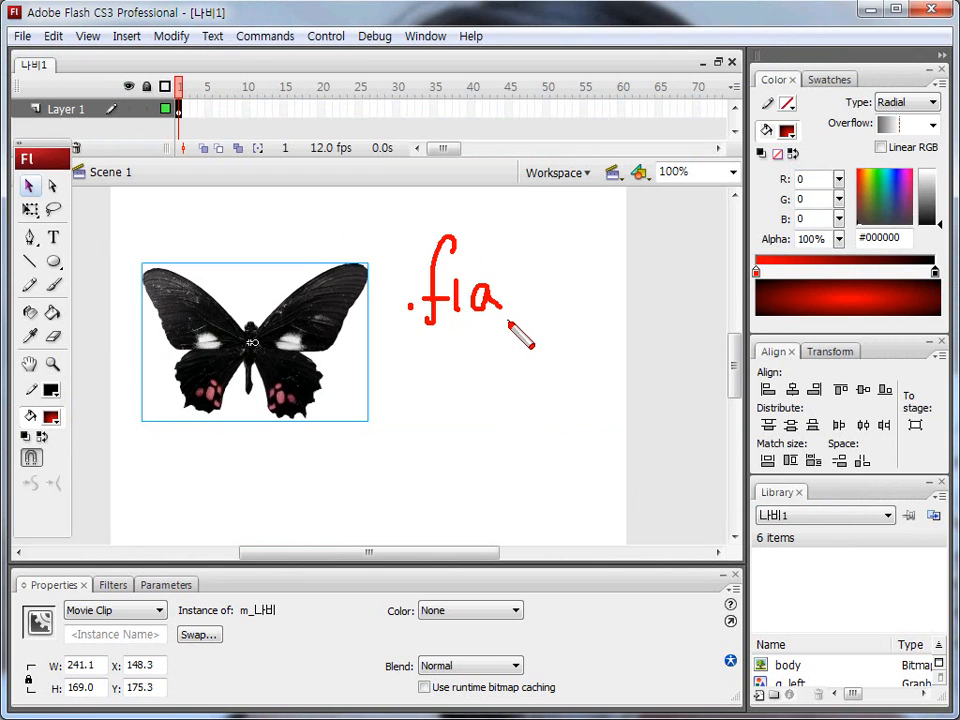
{"action": "left_click", "coordinate": [414, 377]}
{"action": "mouse_move", "coordinate": [446, 366]}
{"action": "left_mouse_down"}
{"action": "mouse_move", "coordinate": [439, 377]}
{"action": "mouse_move", "coordinate": [497, 371]}
{"action": "mouse_move", "coordinate": [506, 408]}
{"action": "mouse_move", "coordinate": [532, 393]}
{"action": "left_mouse_up"}
{"action": "left_click_drag", "start_coordinate": [423, 418], "coordinate": [524, 421]}
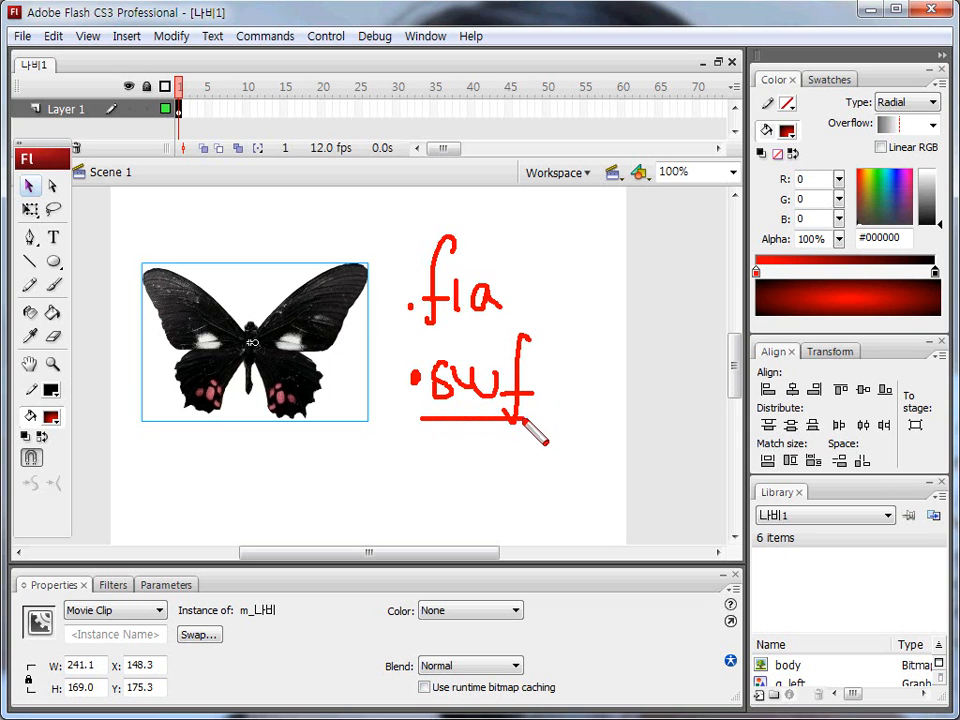
{"action": "left_click_drag", "start_coordinate": [412, 326], "coordinate": [490, 325]}
{"action": "mouse_move", "coordinate": [409, 328]}
{"action": "left_mouse_down"}
{"action": "mouse_move", "coordinate": [389, 378]}
{"action": "mouse_move", "coordinate": [397, 370]}
{"action": "left_mouse_up"}
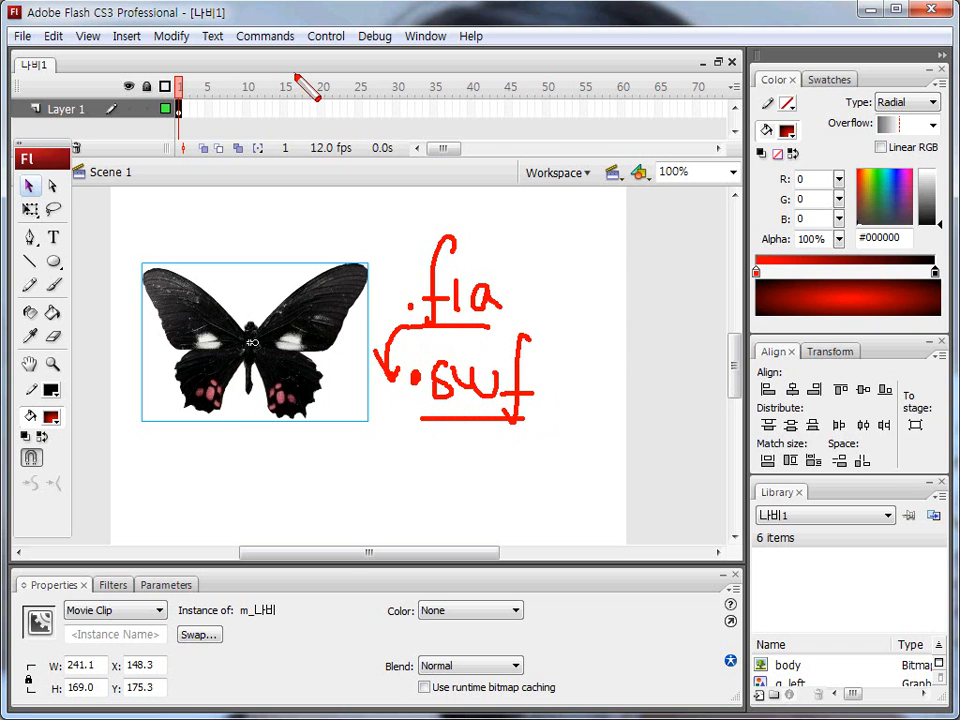
{"action": "key", "text": "Escape"}
Step: Test the 나비1 movie to generate its SWF file, and close the preview window
{"action": "left_click", "coordinate": [326, 36]}
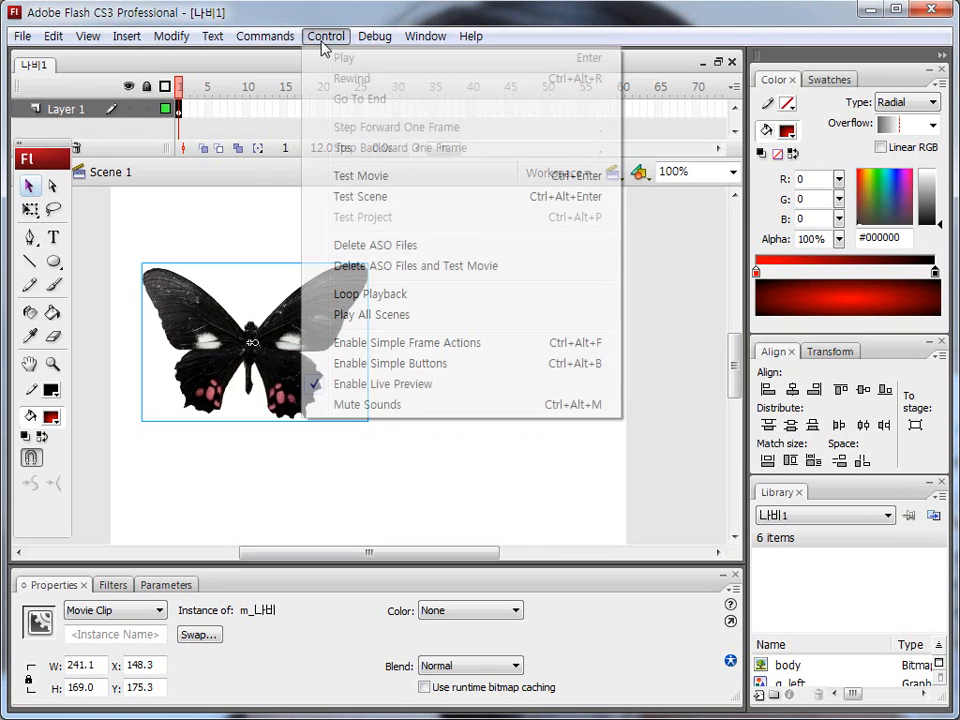
{"action": "left_click", "coordinate": [380, 178]}
{"action": "left_click_drag", "start_coordinate": [287, 166], "coordinate": [218, 165]}
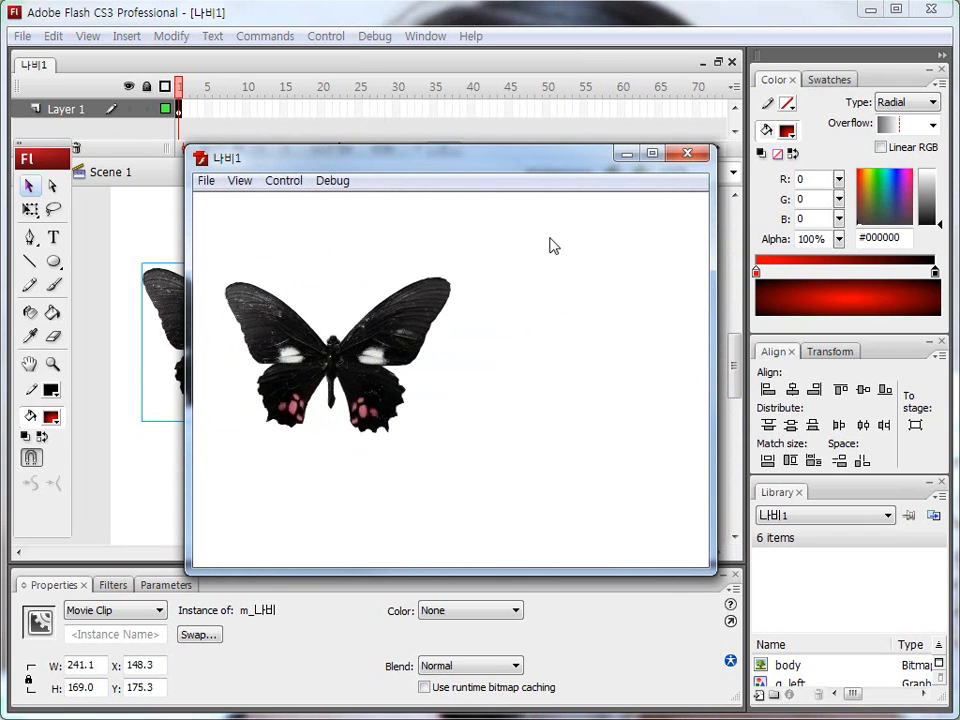
{"action": "left_click", "coordinate": [686, 153]}
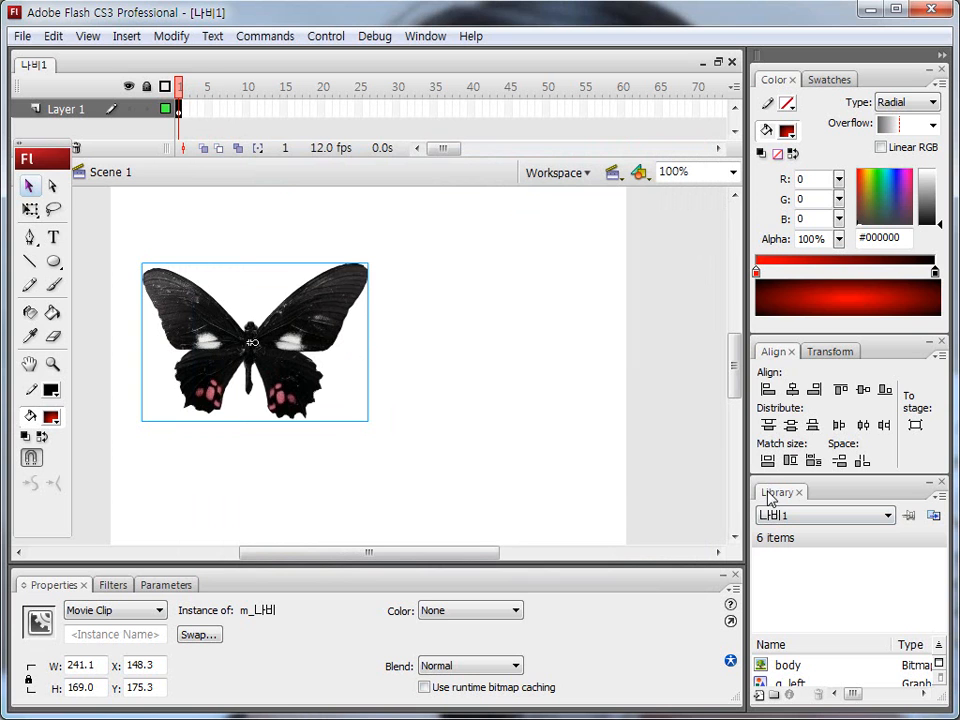
Step: Place five more instances of the m_나비 library symbol across the stage around the existing butterfly
{"action": "left_click_drag", "start_coordinate": [776, 492], "coordinate": [553, 240]}
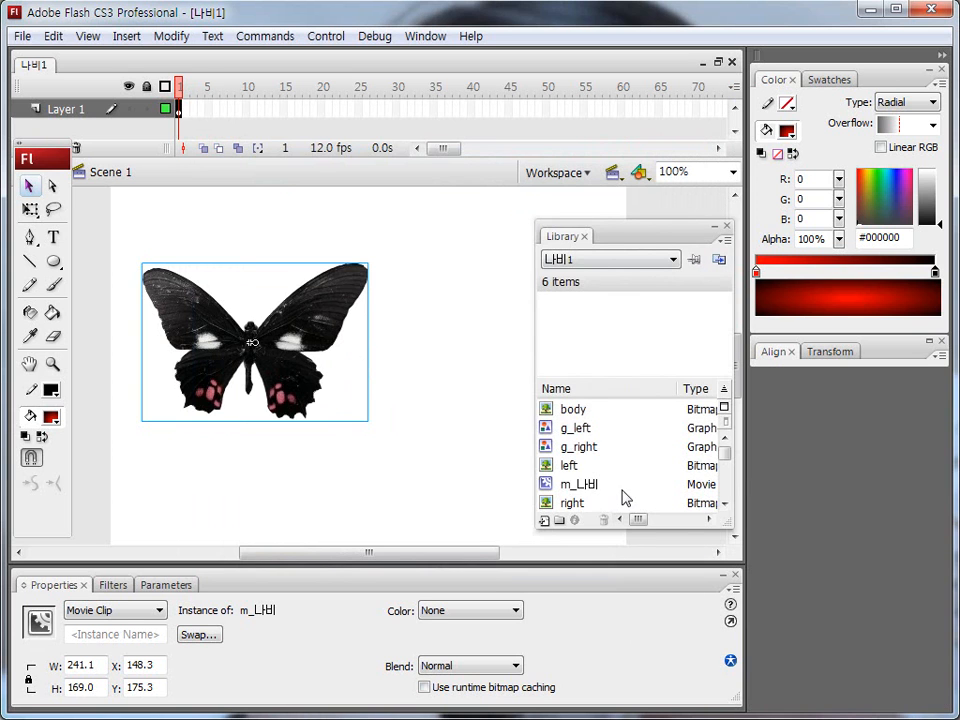
{"action": "mouse_move", "coordinate": [527, 491]}
{"action": "left_mouse_down"}
{"action": "mouse_move", "coordinate": [618, 496]}
{"action": "mouse_move", "coordinate": [609, 472]}
{"action": "mouse_move", "coordinate": [536, 468]}
{"action": "mouse_move", "coordinate": [540, 512]}
{"action": "mouse_move", "coordinate": [537, 494]}
{"action": "mouse_move", "coordinate": [563, 509]}
{"action": "mouse_move", "coordinate": [467, 381]}
{"action": "left_mouse_up"}
{"action": "left_click_drag", "start_coordinate": [630, 237], "coordinate": [695, 269]}
{"action": "left_click_drag", "start_coordinate": [617, 516], "coordinate": [415, 277]}
{"action": "left_click_drag", "start_coordinate": [610, 516], "coordinate": [354, 499]}
{"action": "left_click_drag", "start_coordinate": [566, 518], "coordinate": [211, 470]}
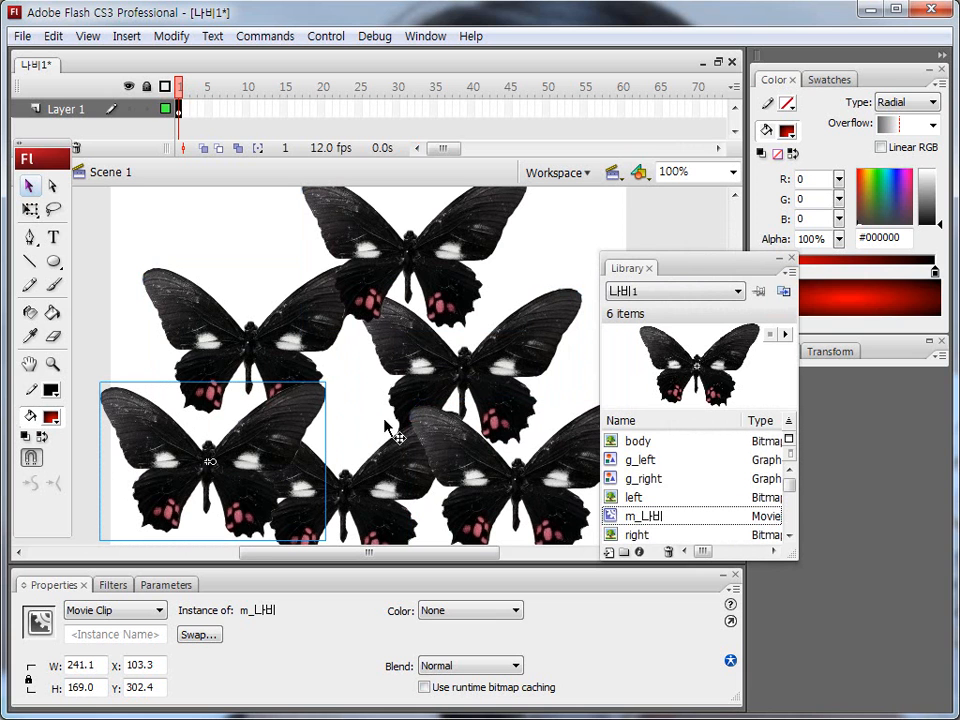
{"action": "left_click_drag", "start_coordinate": [735, 343], "coordinate": [827, 392]}
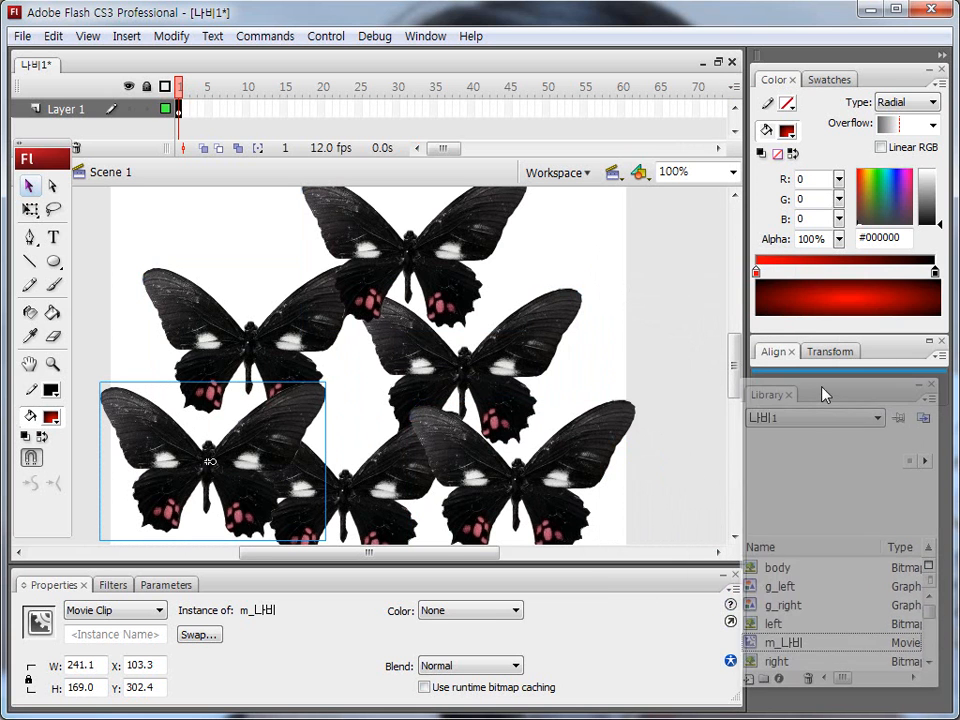
Step: Save the six-butterfly document under the new name 나비6
{"action": "left_click", "coordinate": [22, 36]}
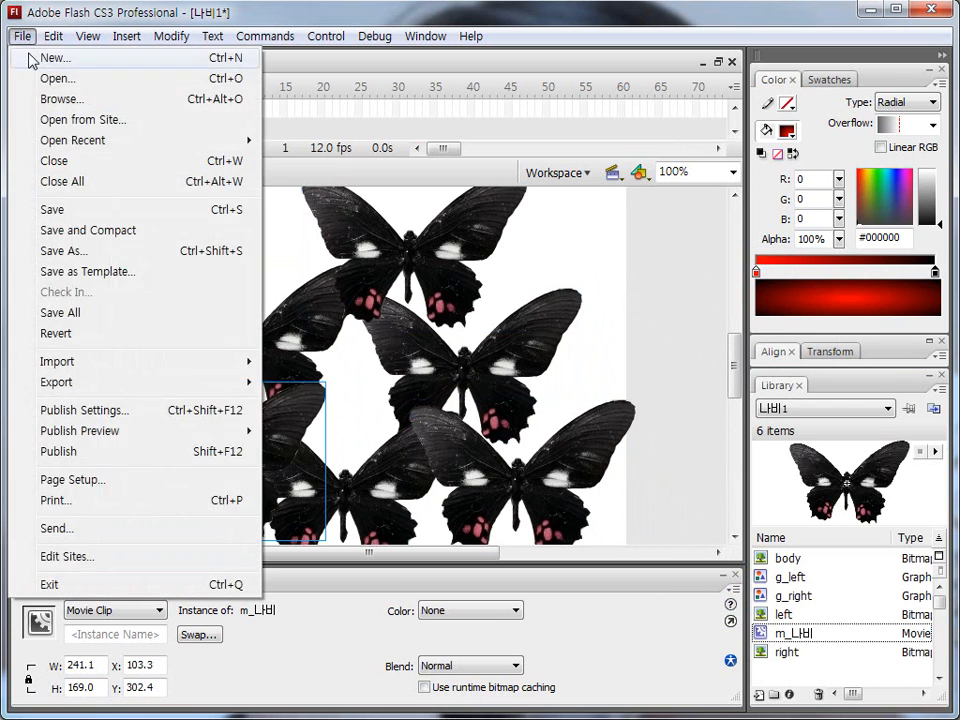
{"action": "left_click", "coordinate": [79, 252]}
{"action": "left_click", "coordinate": [301, 420]}
{"action": "key", "text": "BackSpace"}
{"action": "type", "text": "6"}
{"action": "left_click", "coordinate": [751, 533]}
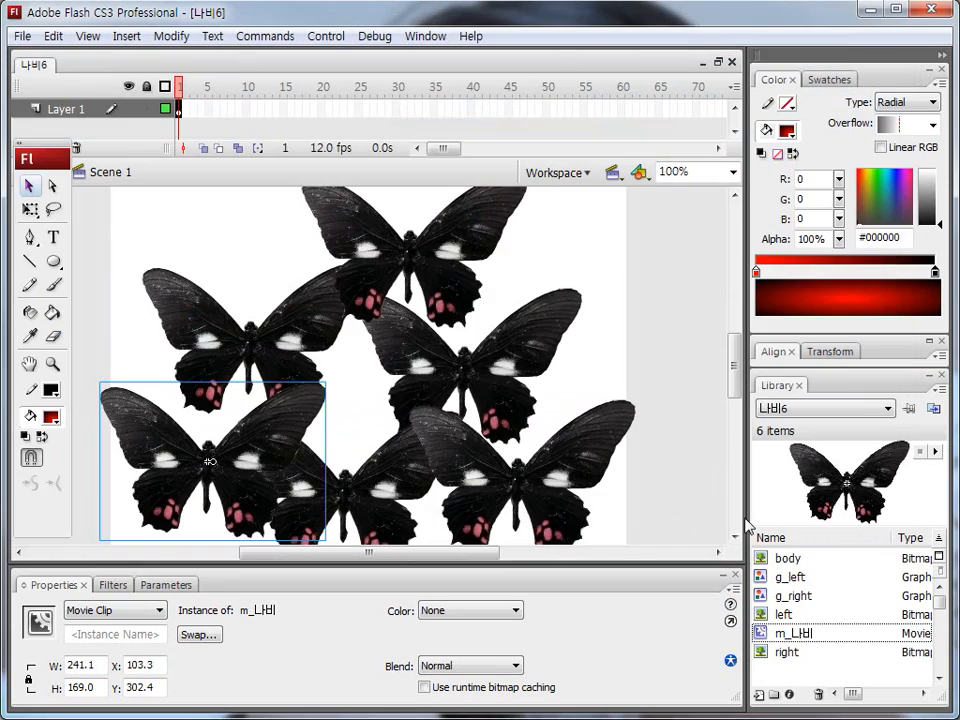
Step: Test the 나비6 movie to generate its SWF file, and close the preview window
{"action": "left_click", "coordinate": [326, 37]}
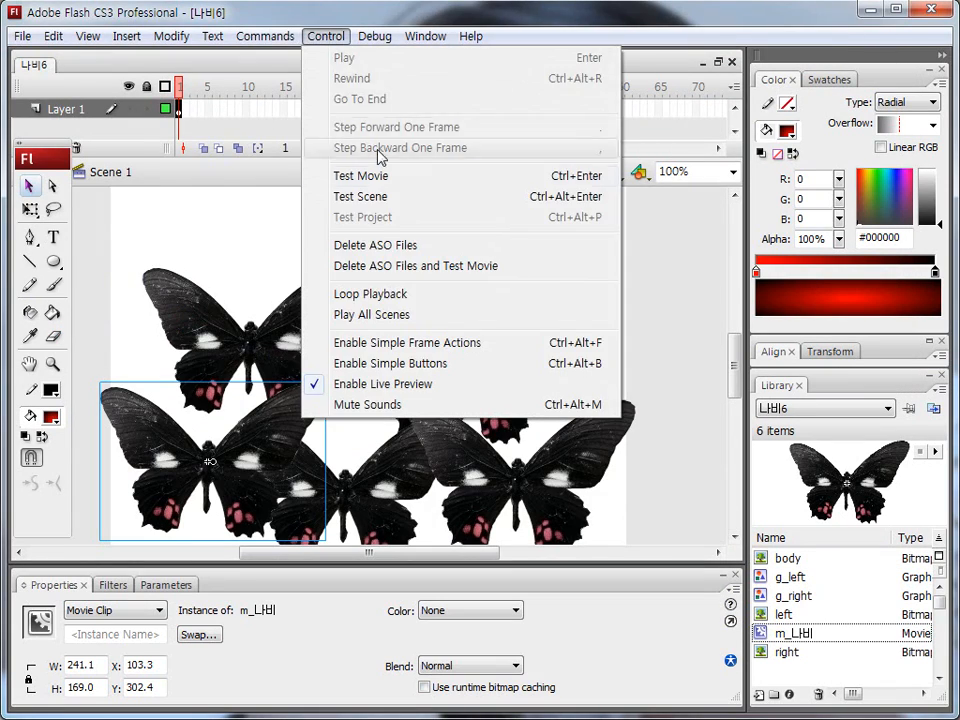
{"action": "left_click", "coordinate": [375, 180]}
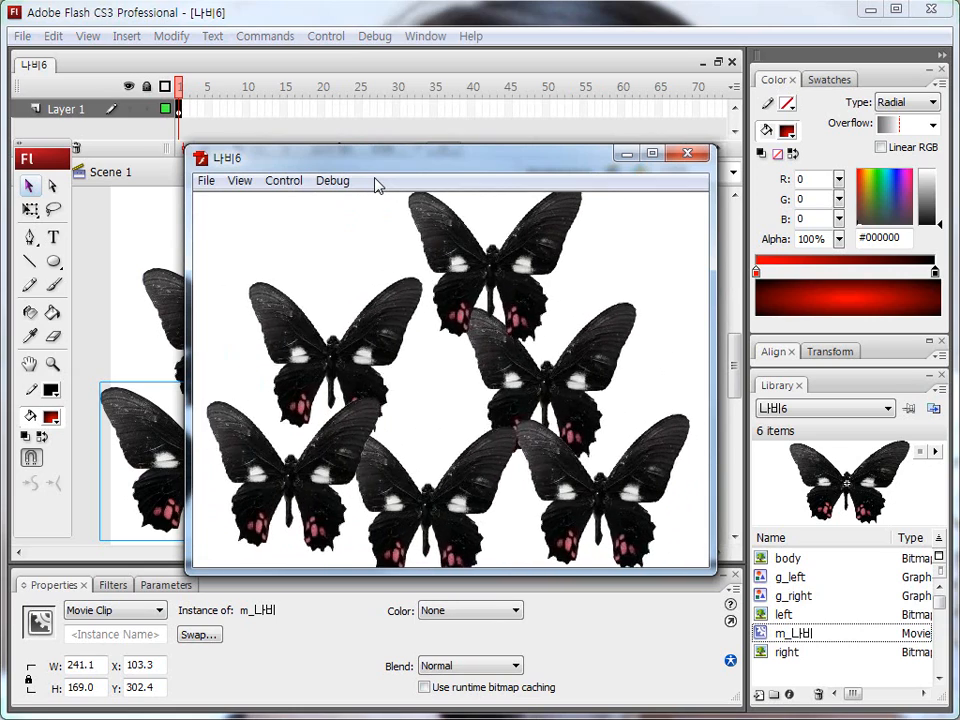
{"action": "left_click_drag", "start_coordinate": [355, 160], "coordinate": [316, 147]}
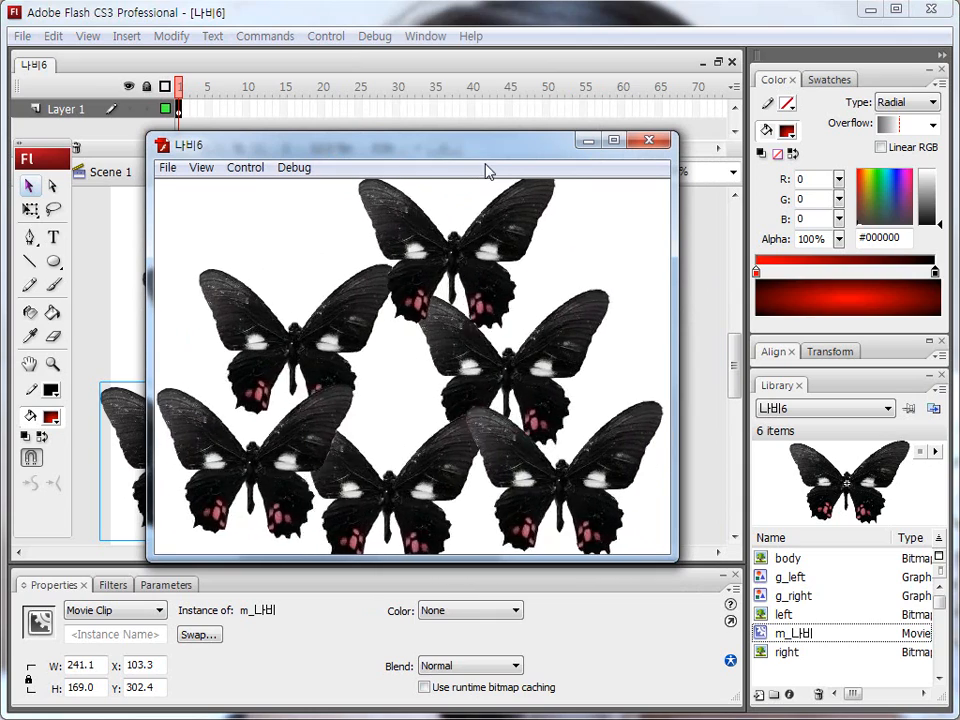
{"action": "left_click_drag", "start_coordinate": [482, 156], "coordinate": [492, 150]}
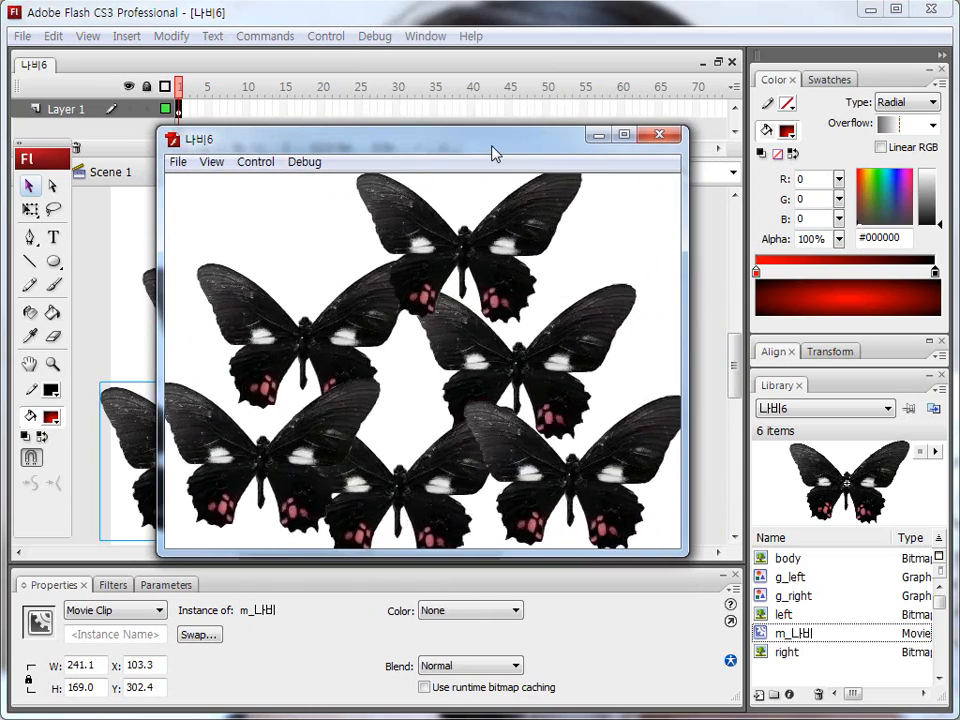
{"action": "left_click", "coordinate": [664, 137]}
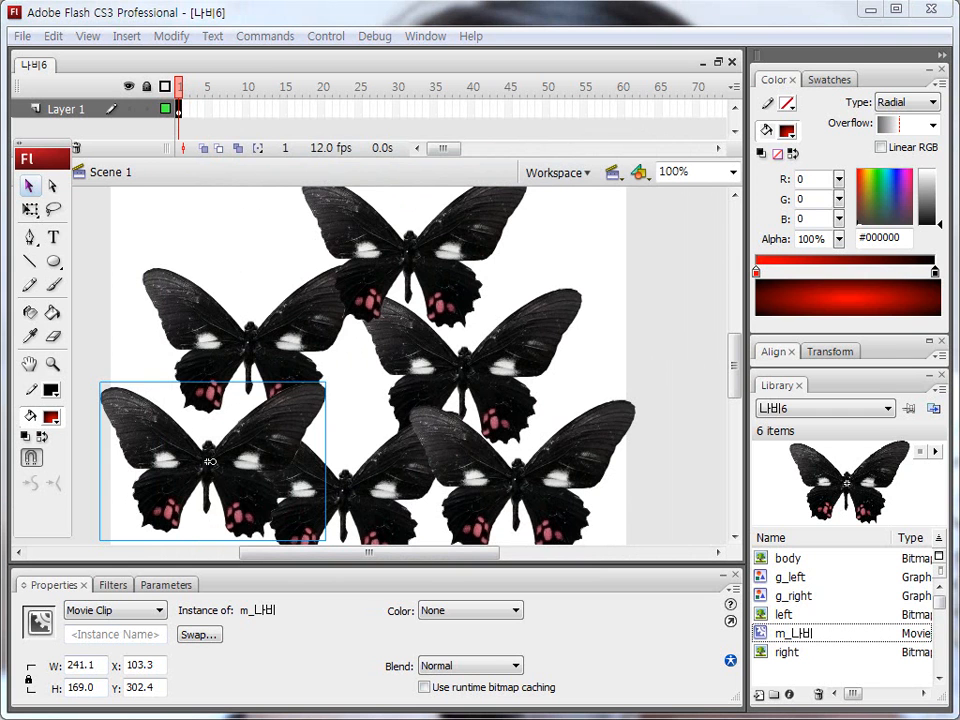
Step: Switch to Windows Explorer and open the desktop folder 강좌 예제파일 > 플래시 > 08 일차
{"action": "key", "text": "super+e"}
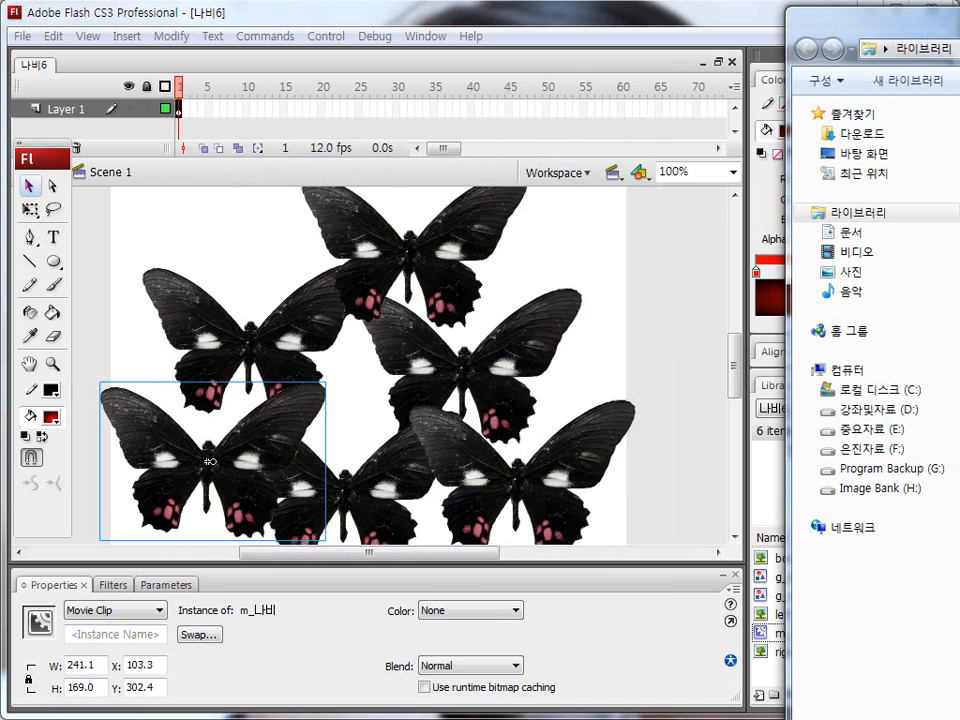
{"action": "left_click_drag", "start_coordinate": [906, 54], "coordinate": [589, 77]}
{"action": "left_click_drag", "start_coordinate": [413, 47], "coordinate": [217, 137]}
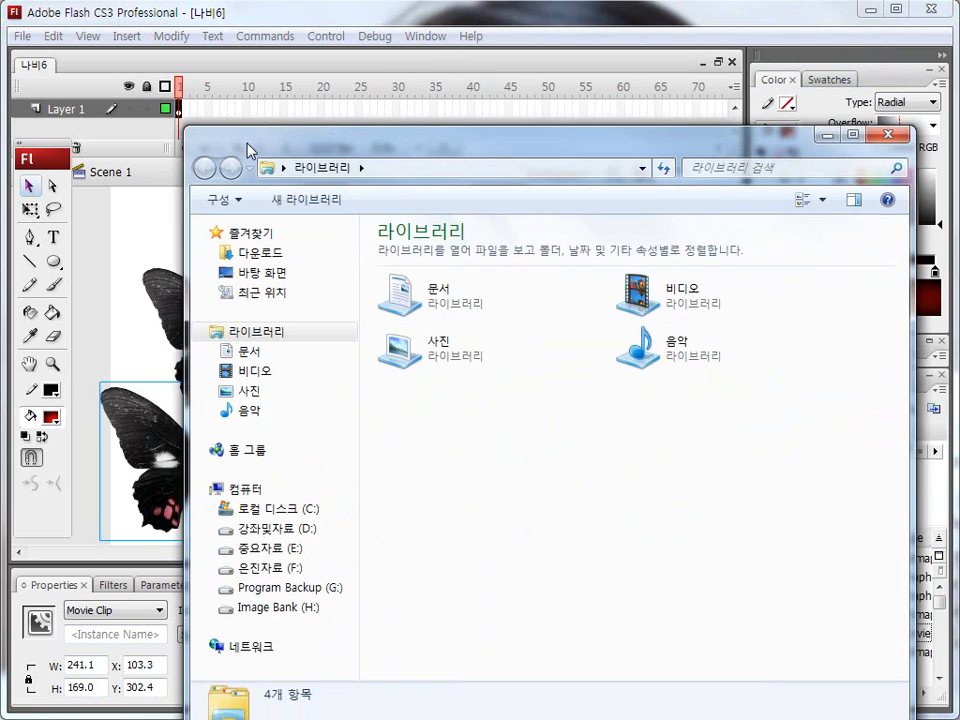
{"action": "double_click", "coordinate": [405, 296]}
{"action": "left_click", "coordinate": [293, 272]}
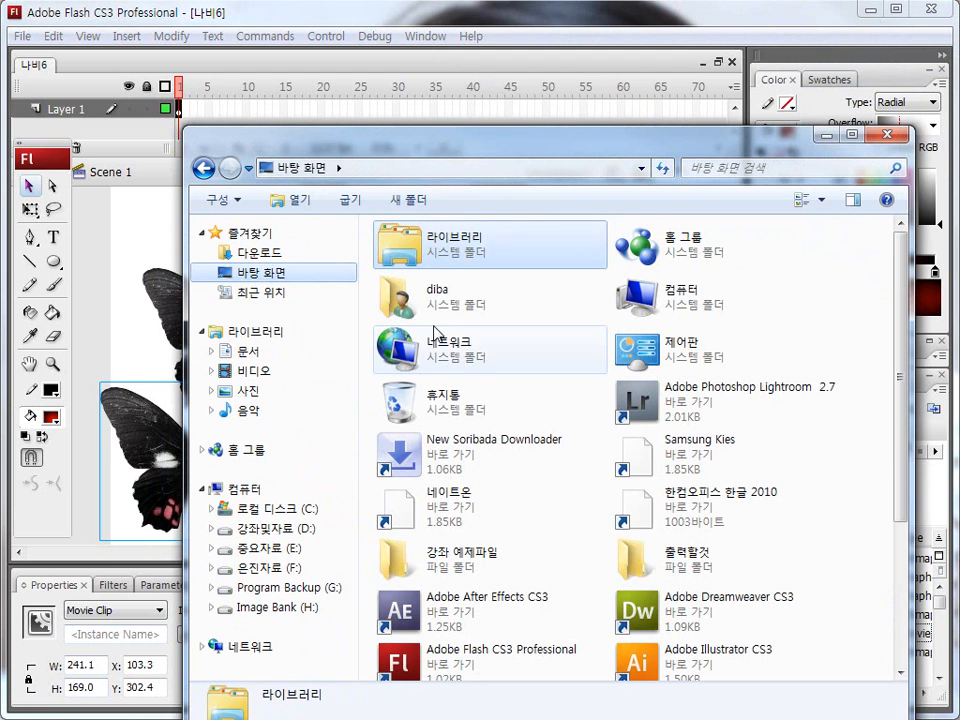
{"action": "left_click_drag", "start_coordinate": [418, 150], "coordinate": [341, 95]}
{"action": "double_click", "coordinate": [380, 503]}
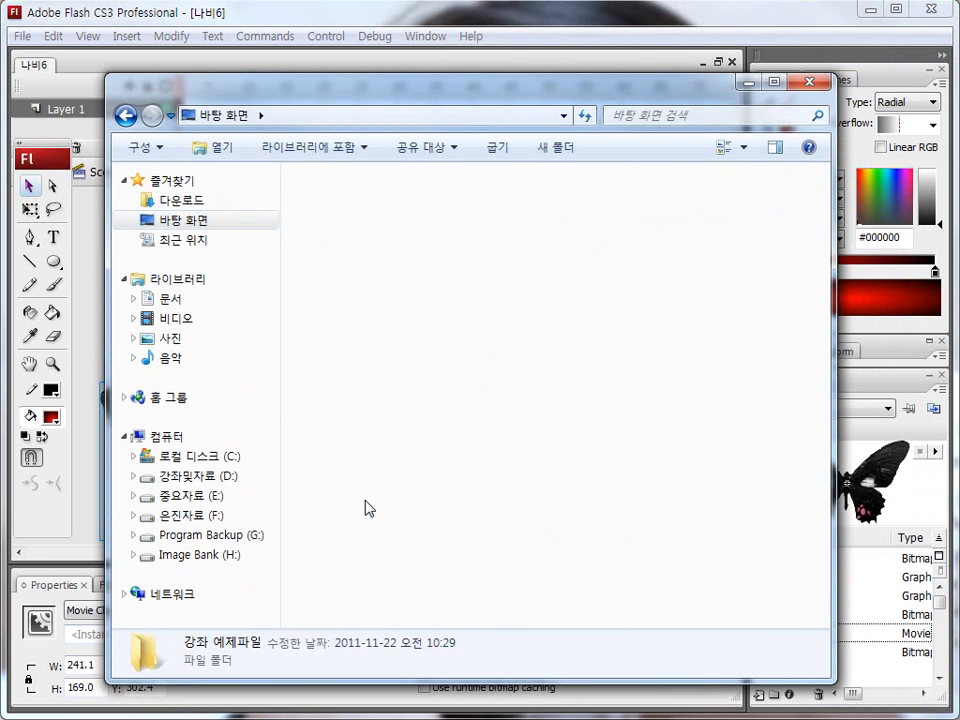
{"action": "double_click", "coordinate": [758, 200]}
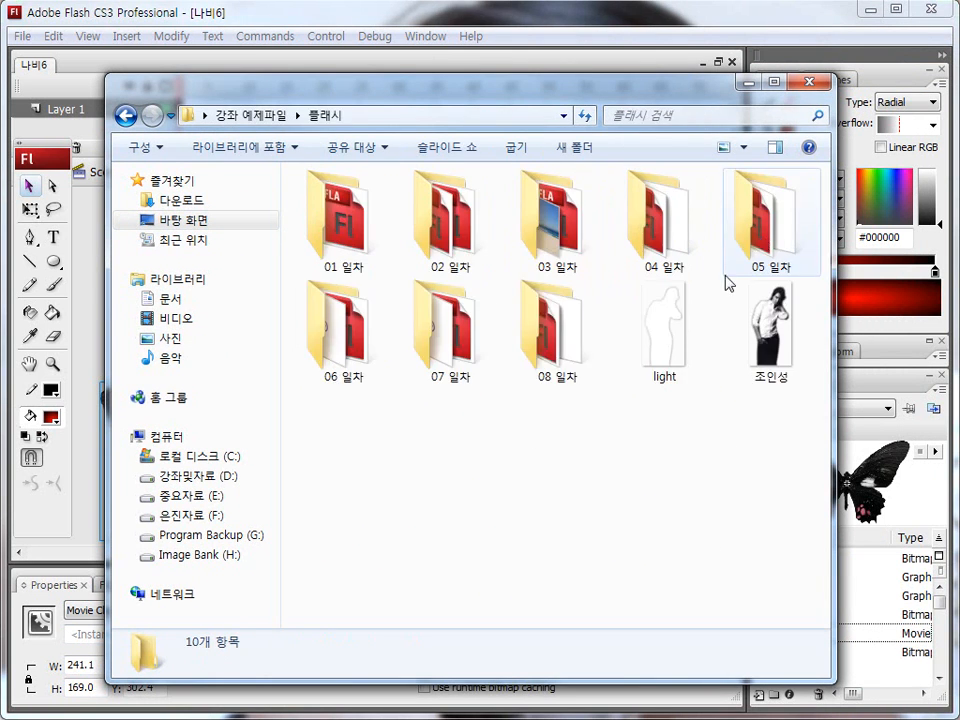
{"action": "left_click", "coordinate": [565, 333]}
{"action": "double_click", "coordinate": [565, 333]}
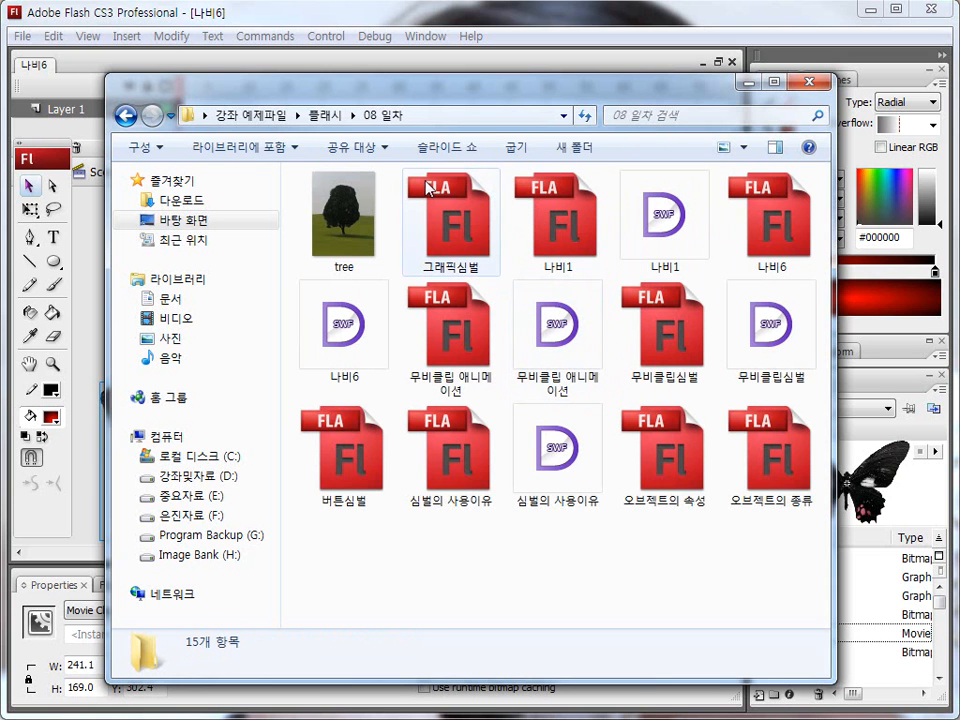
Step: Show the folder's files in the details view and compare the file sizes of the 나비1 and 나비6 SWF files
{"action": "left_click", "coordinate": [743, 148]}
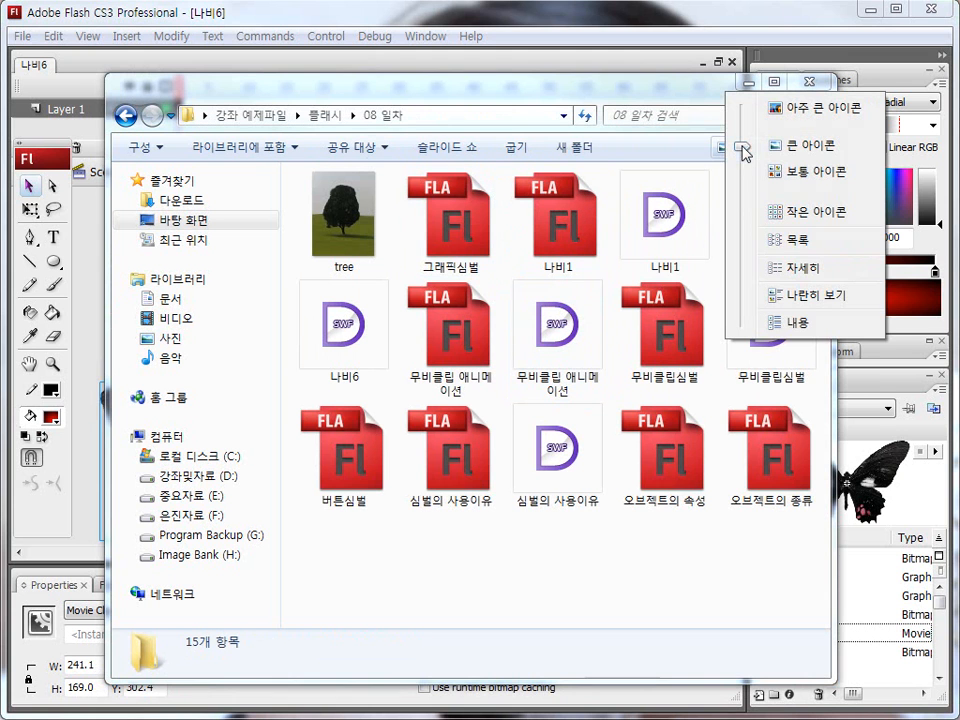
{"action": "left_click", "coordinate": [798, 267]}
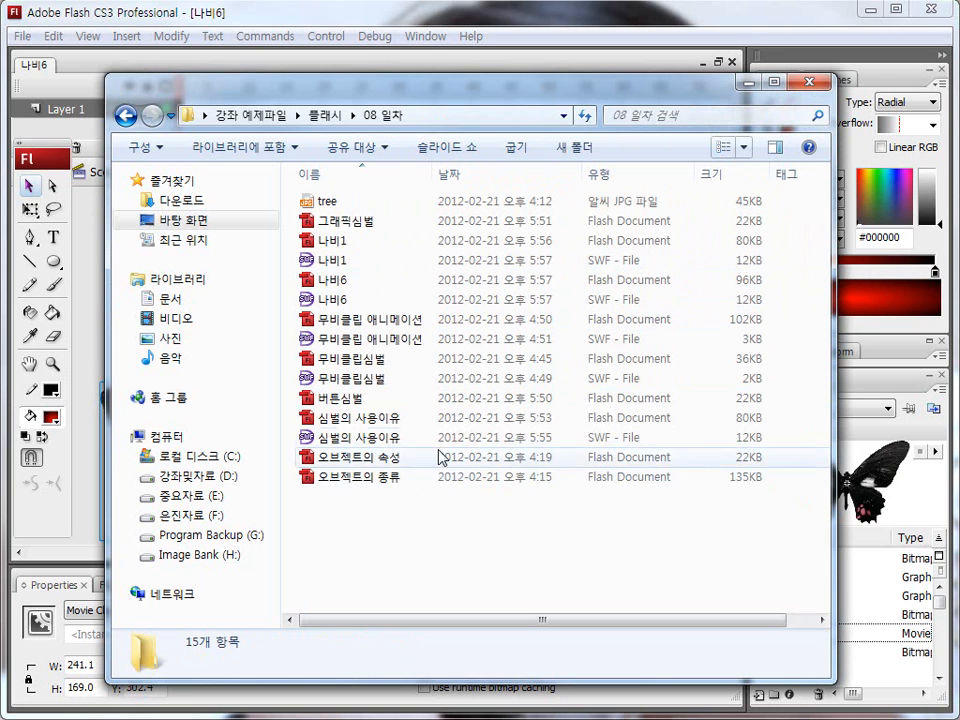
{"action": "left_click_drag", "start_coordinate": [313, 268], "coordinate": [762, 268]}
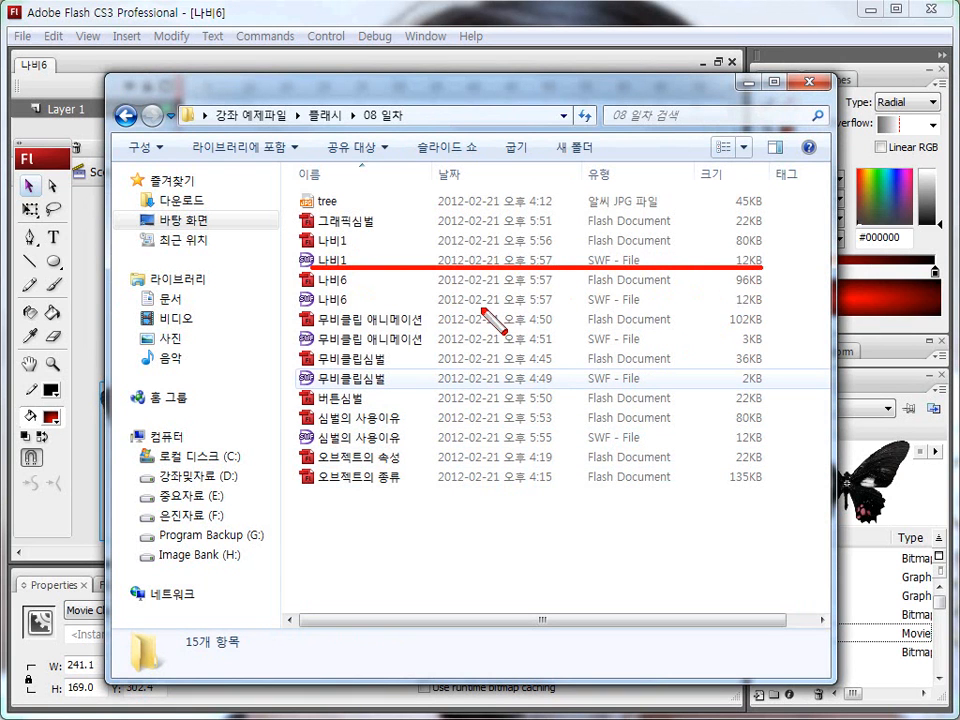
{"action": "left_click_drag", "start_coordinate": [298, 306], "coordinate": [766, 312]}
{"action": "mouse_move", "coordinate": [764, 256]}
{"action": "left_mouse_down"}
{"action": "mouse_move", "coordinate": [738, 260]}
{"action": "mouse_move", "coordinate": [758, 284]}
{"action": "left_mouse_up"}
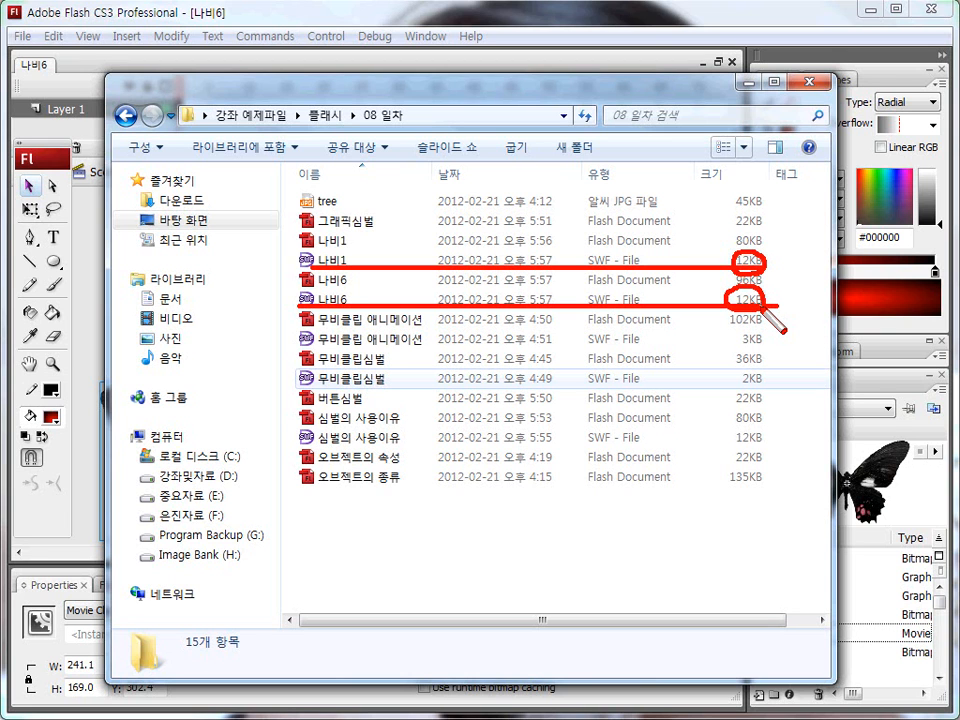
{"action": "mouse_move", "coordinate": [306, 270]}
{"action": "left_mouse_down"}
{"action": "mouse_move", "coordinate": [288, 252]}
{"action": "mouse_move", "coordinate": [310, 262]}
{"action": "mouse_move", "coordinate": [318, 290]}
{"action": "left_mouse_up"}
{"action": "mouse_move", "coordinate": [600, 287]}
{"action": "left_mouse_down"}
{"action": "mouse_move", "coordinate": [612, 310]}
{"action": "mouse_move", "coordinate": [584, 259]}
{"action": "mouse_move", "coordinate": [609, 267]}
{"action": "left_mouse_up"}
{"action": "mouse_move", "coordinate": [745, 256]}
{"action": "left_mouse_down"}
{"action": "mouse_move", "coordinate": [730, 256]}
{"action": "mouse_move", "coordinate": [754, 260]}
{"action": "left_mouse_up"}
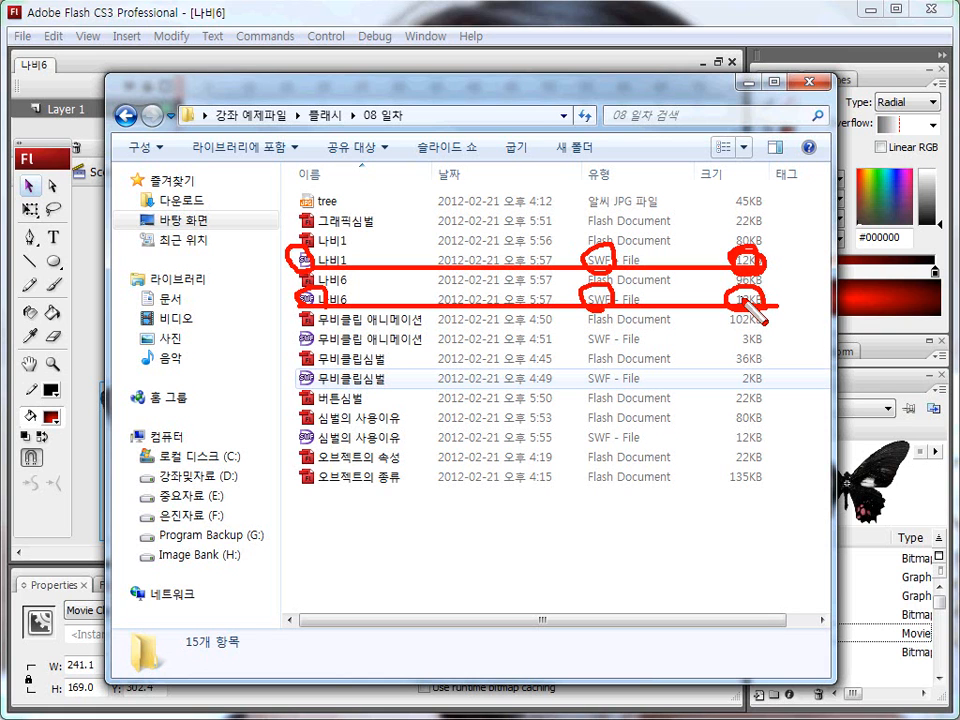
{"action": "key", "text": "Escape"}
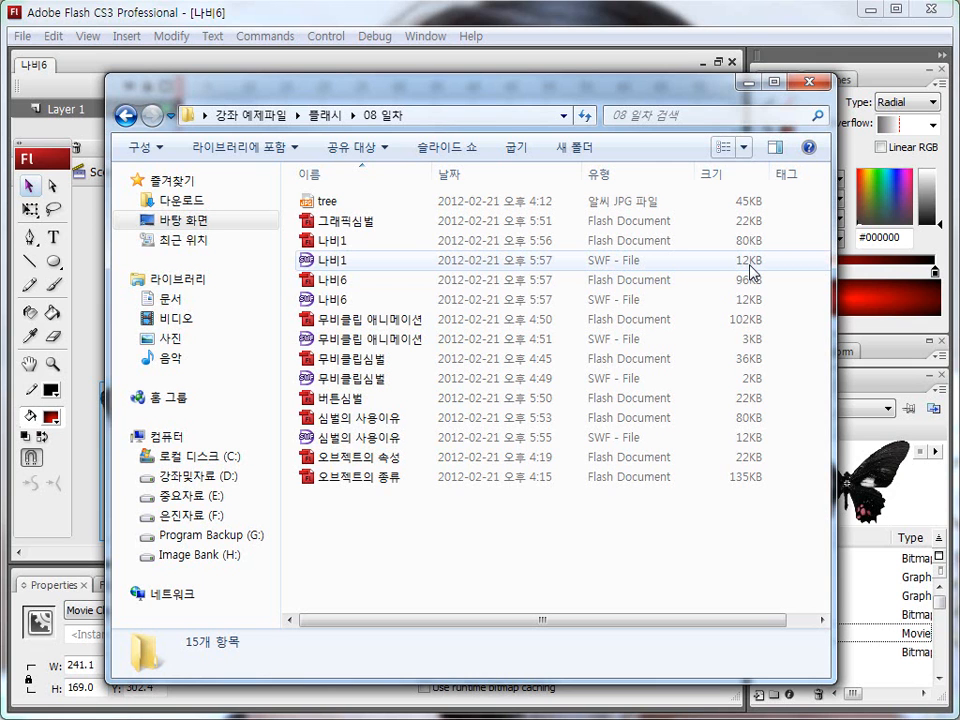
Step: Close the Explorer window, return to Flash, and open the 나비1 Flash document alongside 나비6
{"action": "left_click_drag", "start_coordinate": [579, 78], "coordinate": [543, 74]}
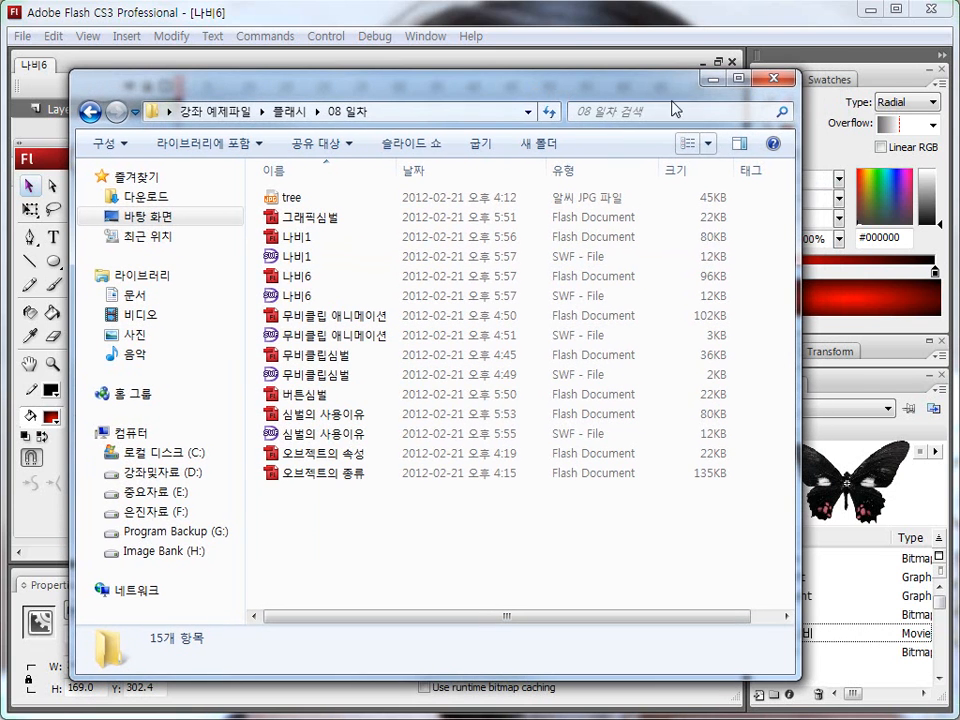
{"action": "left_click", "coordinate": [772, 79]}
{"action": "left_click", "coordinate": [21, 36]}
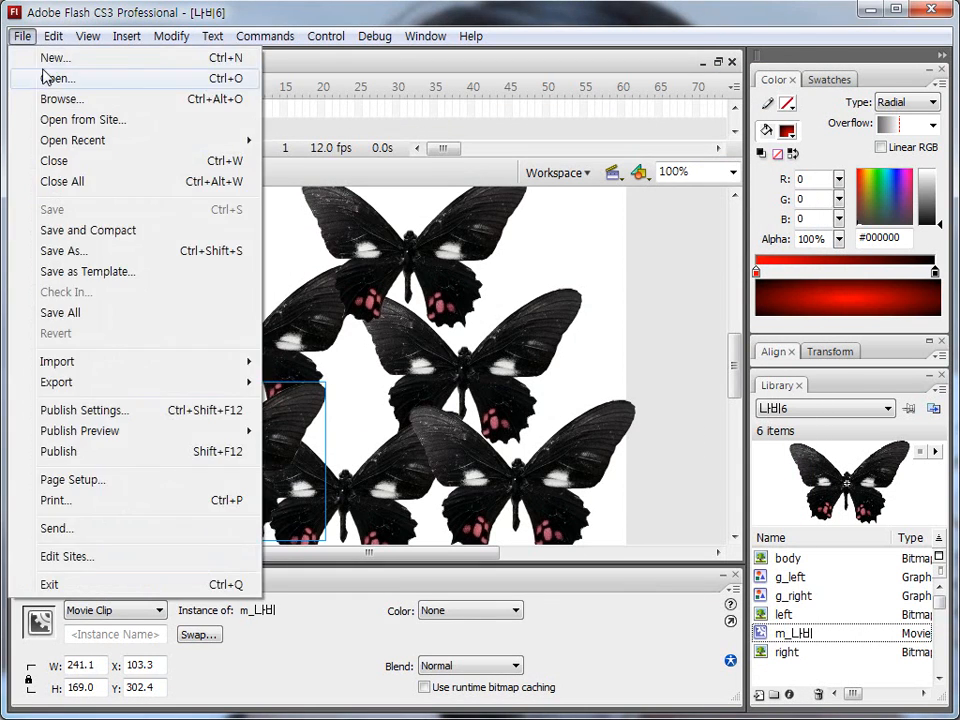
{"action": "left_click", "coordinate": [40, 77]}
{"action": "left_click", "coordinate": [340, 235]}
{"action": "left_click", "coordinate": [740, 522]}
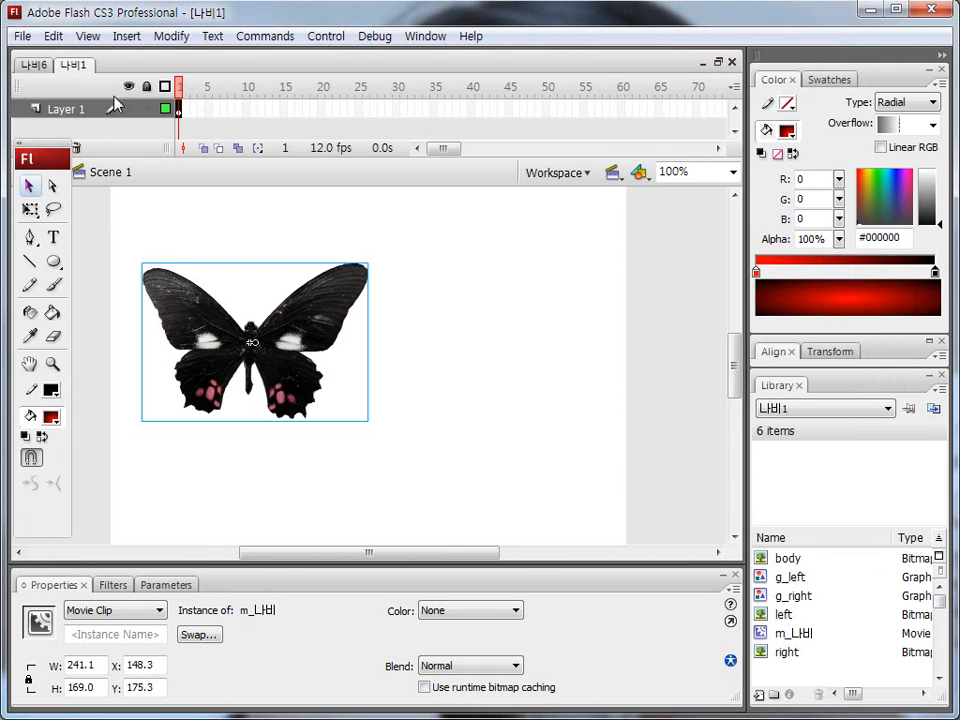
Step: Compare the stage contents of the 나비6 and 나비1 documents by switching back and forth between them
{"action": "left_click", "coordinate": [35, 66]}
{"action": "left_click", "coordinate": [75, 65]}
{"action": "left_click", "coordinate": [35, 65]}
{"action": "left_click", "coordinate": [75, 65]}
{"action": "left_click", "coordinate": [35, 65]}
{"action": "left_click", "coordinate": [75, 65]}
{"action": "left_click", "coordinate": [35, 65]}
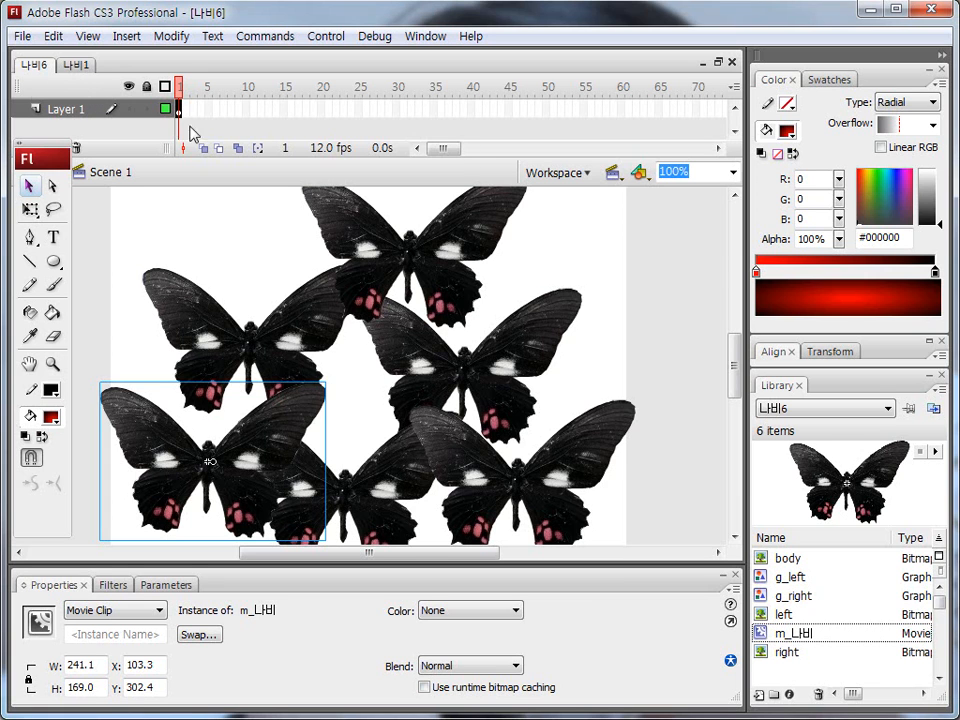
Step: Close the 나비6 and 나비1 documents and open the 그래픽심벌 Flash document from the 08 일차 folder
{"action": "left_click", "coordinate": [731, 63]}
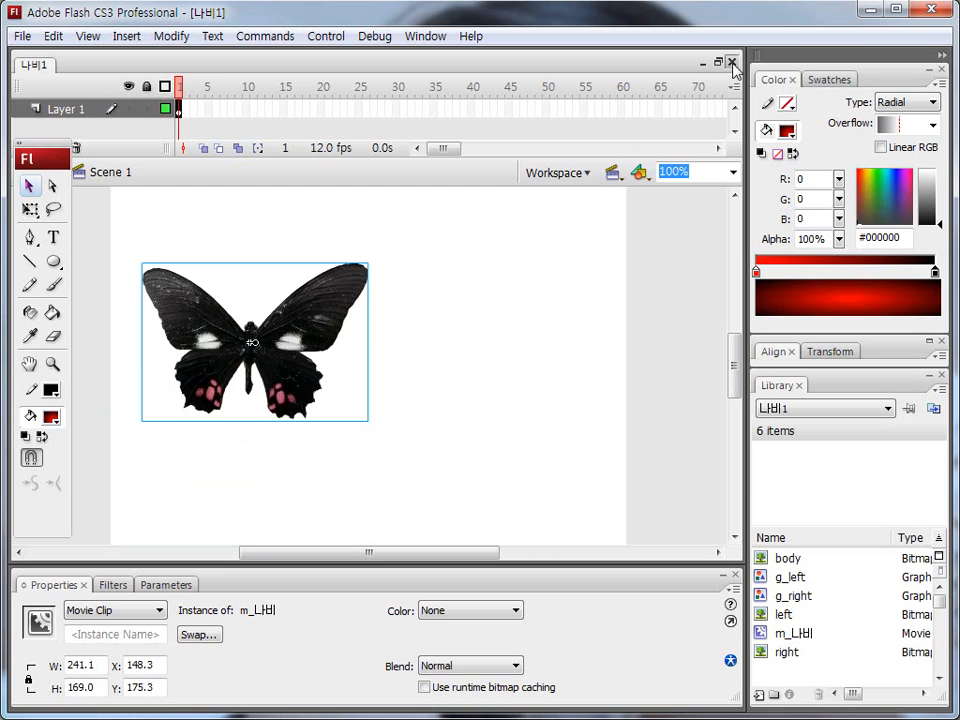
{"action": "left_click", "coordinate": [731, 63]}
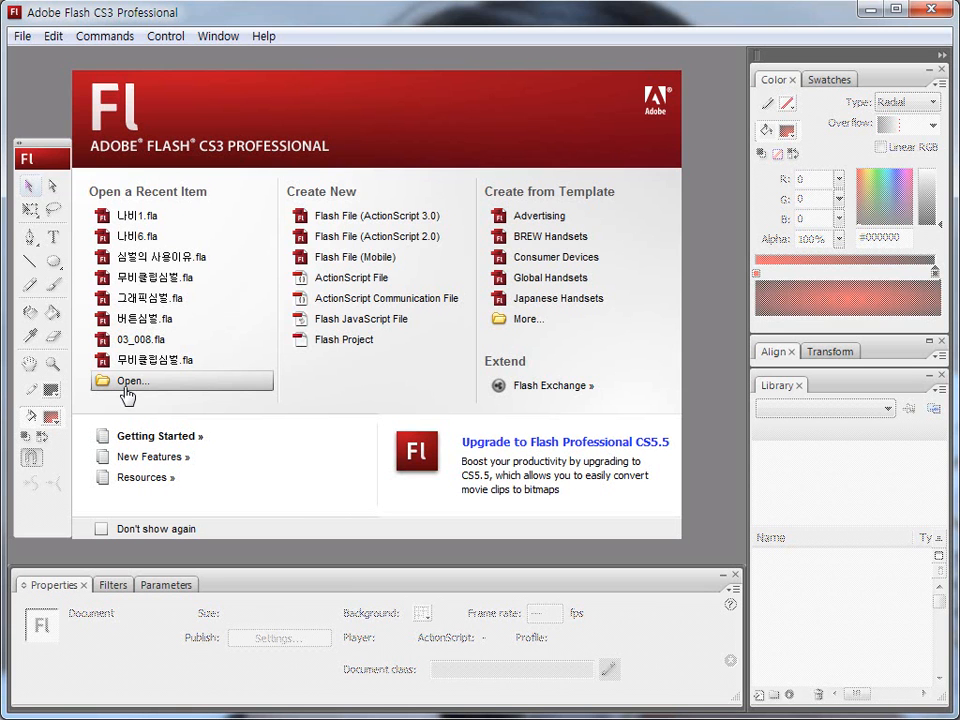
{"action": "left_click", "coordinate": [127, 395]}
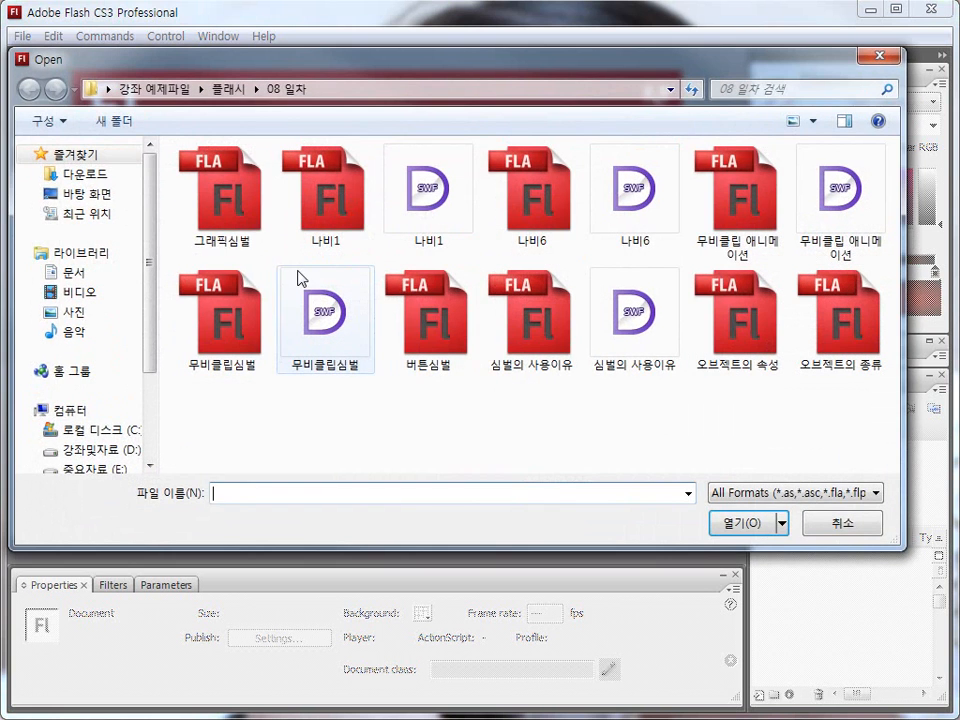
{"action": "left_click", "coordinate": [220, 225]}
{"action": "left_click", "coordinate": [727, 527]}
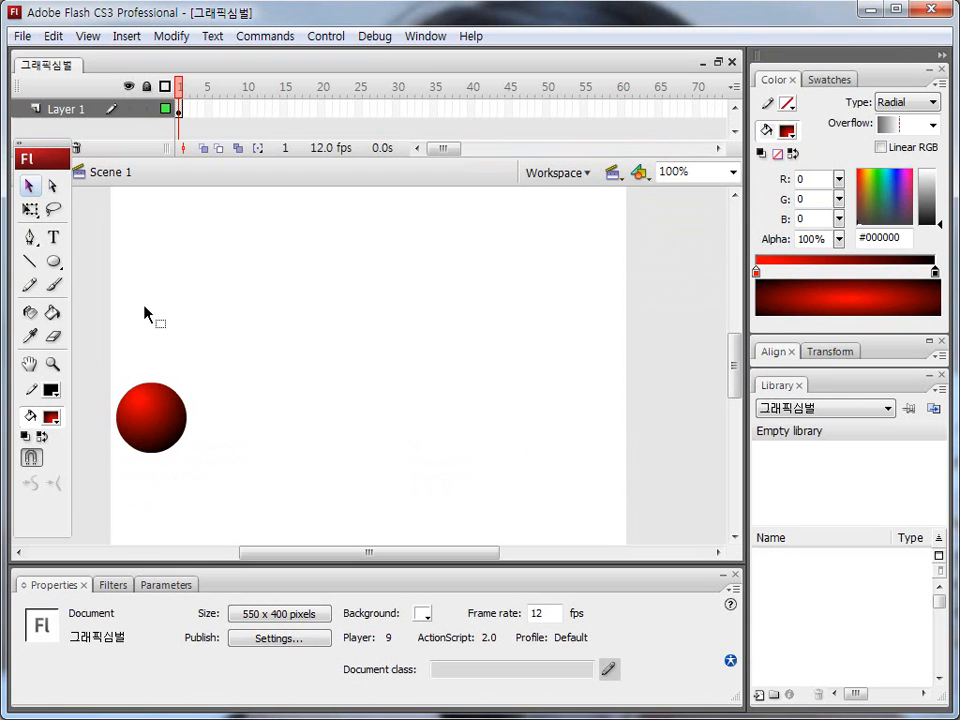
Step: Try the green radial gradient as the circle's fill, restore the red radial gradient, and deselect the circle
{"action": "left_click_drag", "start_coordinate": [90, 358], "coordinate": [216, 497]}
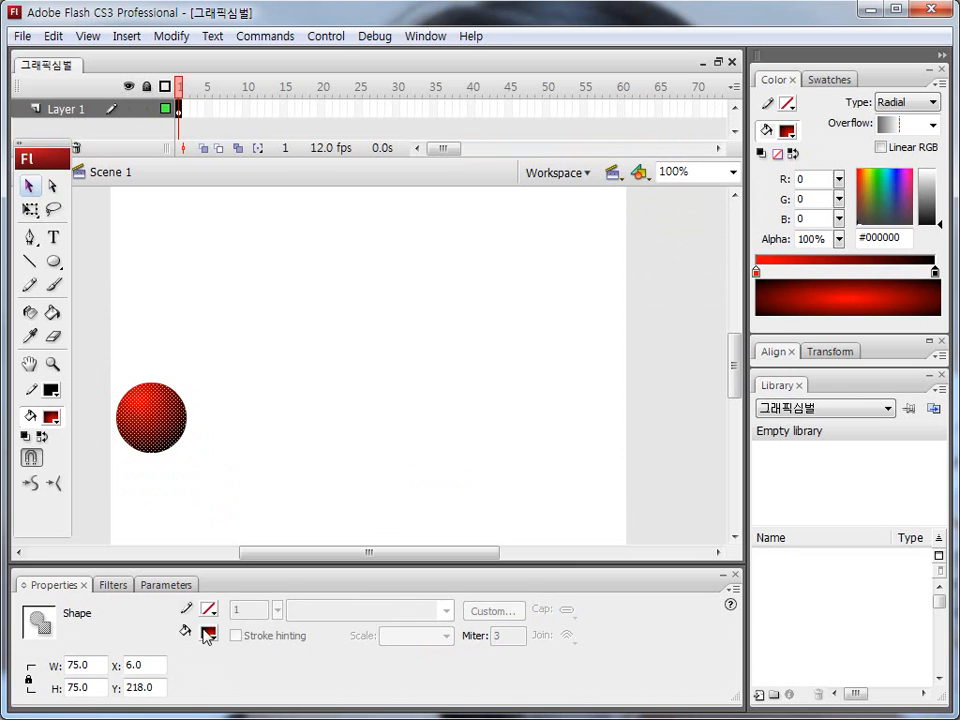
{"action": "left_click", "coordinate": [208, 633]}
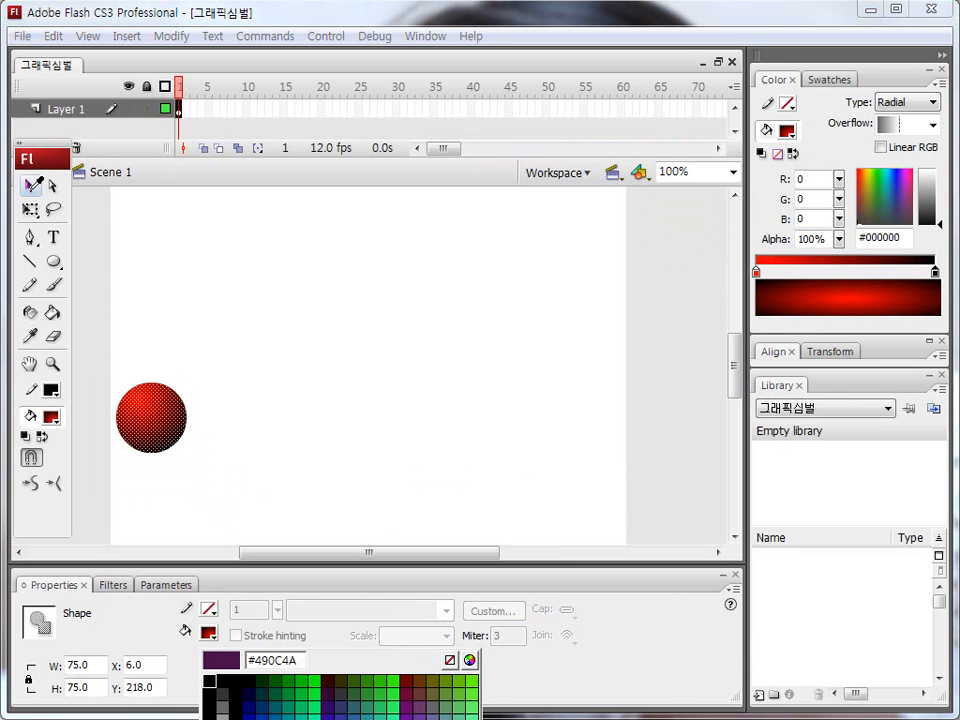
{"action": "left_click", "coordinate": [29, 188]}
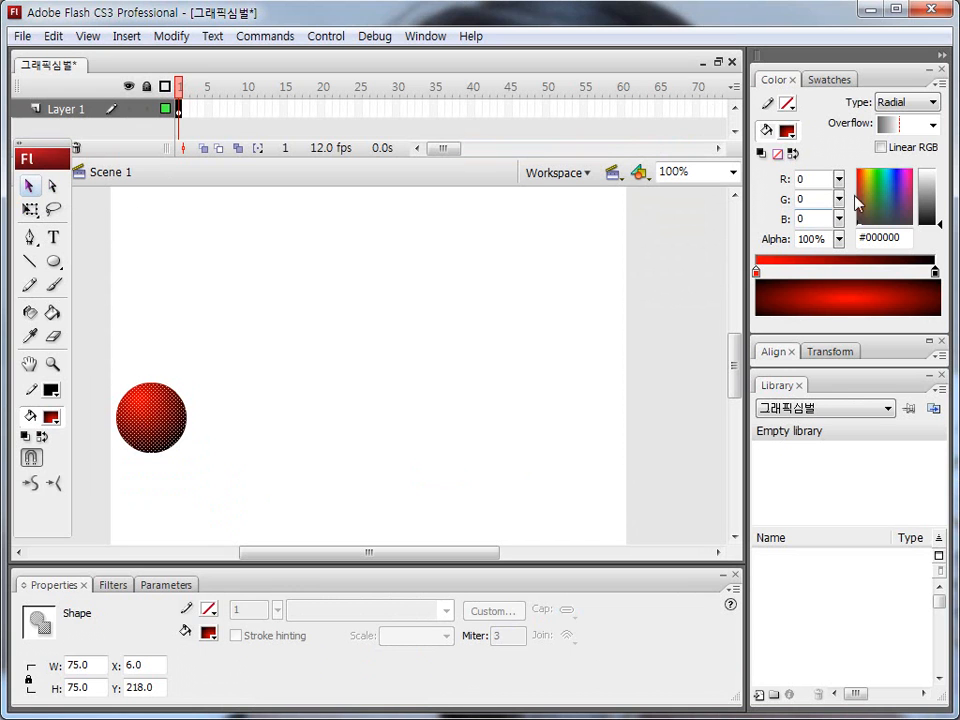
{"action": "left_click", "coordinate": [787, 131]}
{"action": "left_click", "coordinate": [805, 340]}
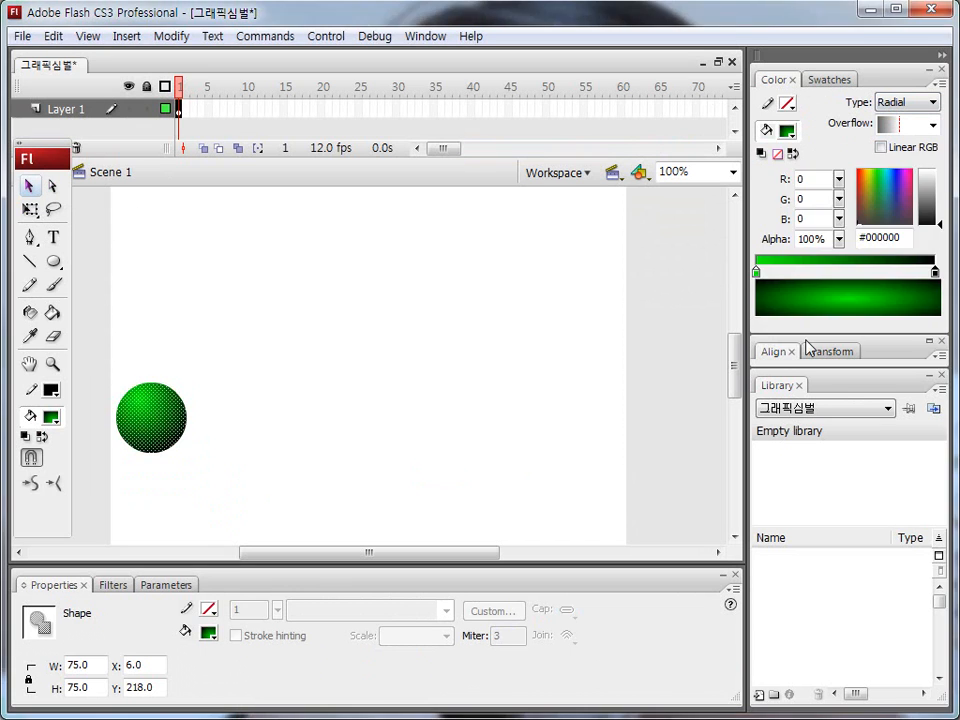
{"action": "left_click", "coordinate": [787, 131]}
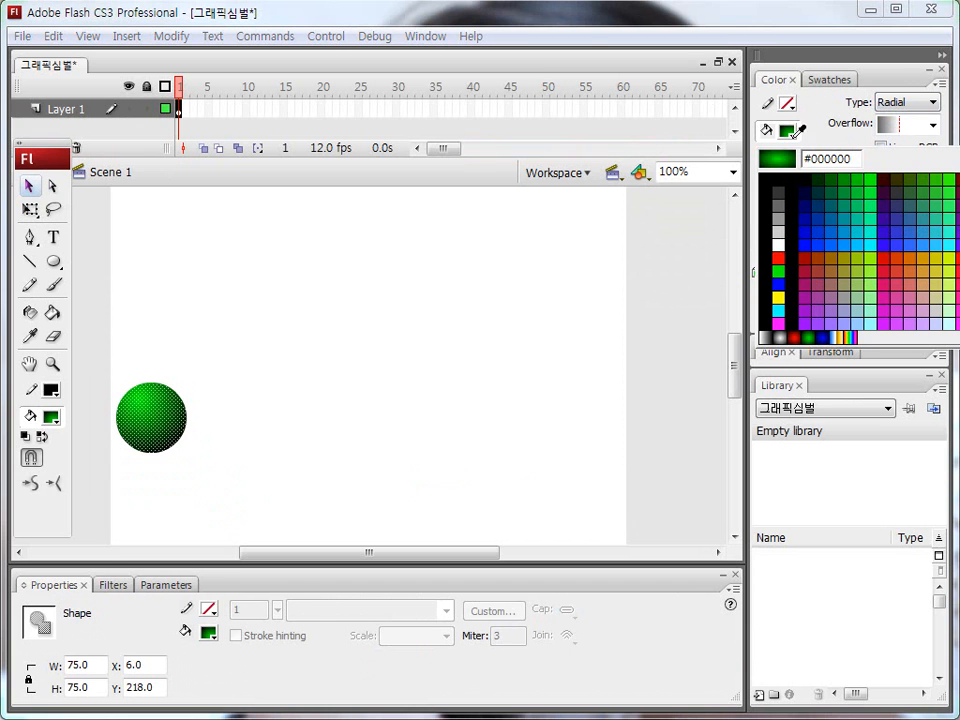
{"action": "left_click", "coordinate": [793, 338]}
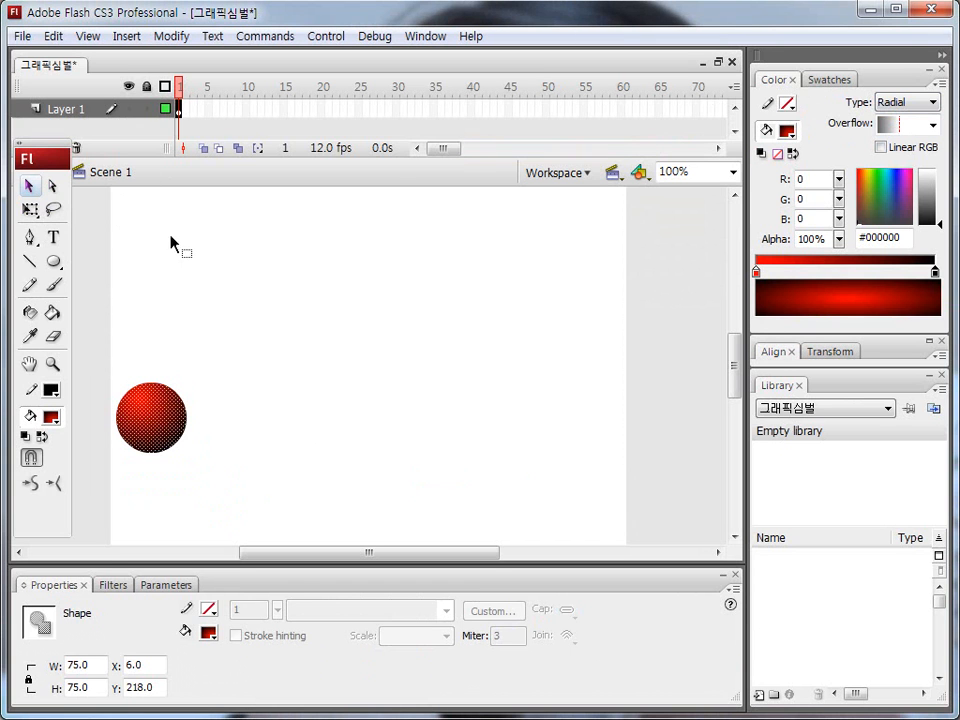
{"action": "left_click", "coordinate": [156, 303]}
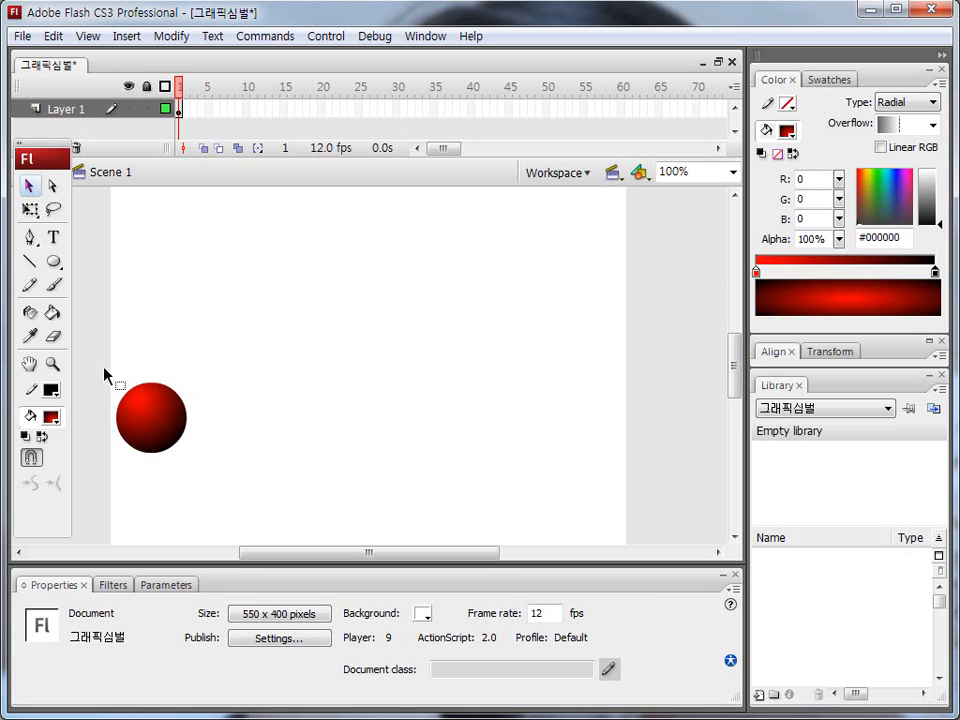
Step: Select part of the red circle, check its object type in the properties, and clear the selection
{"action": "left_click_drag", "start_coordinate": [99, 350], "coordinate": [125, 408]}
{"action": "mouse_move", "coordinate": [96, 368]}
{"action": "left_mouse_down"}
{"action": "mouse_move", "coordinate": [97, 454]}
{"action": "mouse_move", "coordinate": [196, 460]}
{"action": "mouse_move", "coordinate": [180, 370]}
{"action": "mouse_move", "coordinate": [99, 372]}
{"action": "mouse_move", "coordinate": [108, 412]}
{"action": "mouse_move", "coordinate": [70, 509]}
{"action": "mouse_move", "coordinate": [53, 497]}
{"action": "mouse_move", "coordinate": [68, 542]}
{"action": "left_mouse_up"}
{"action": "mouse_move", "coordinate": [60, 598]}
{"action": "left_mouse_down"}
{"action": "mouse_move", "coordinate": [38, 620]}
{"action": "mouse_move", "coordinate": [97, 630]}
{"action": "left_mouse_up"}
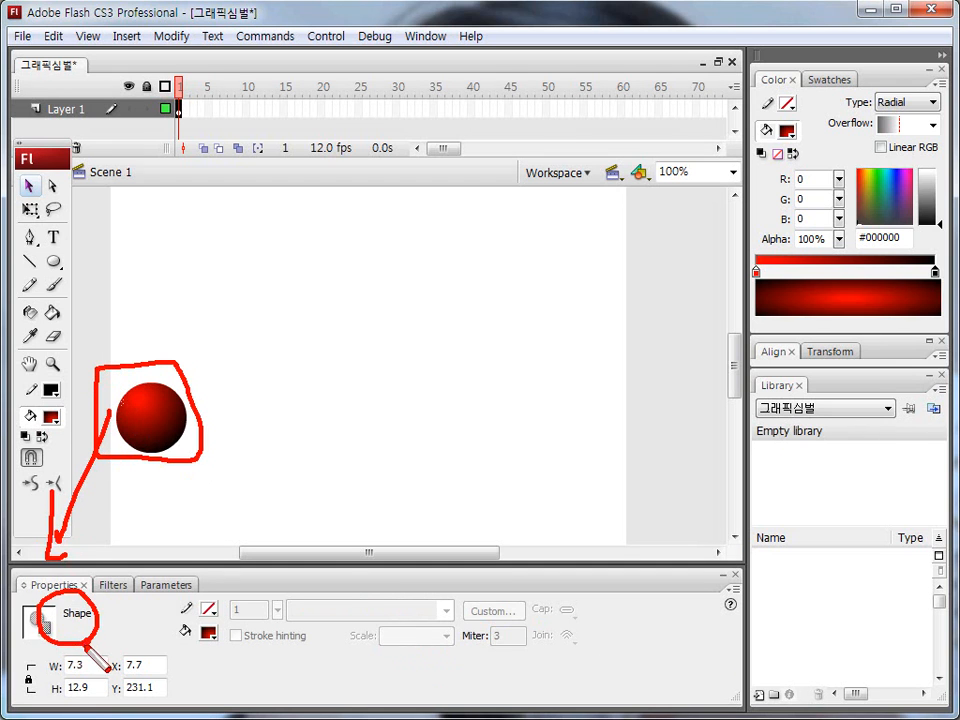
{"action": "key", "text": "Escape"}
{"action": "left_click", "coordinate": [143, 488]}
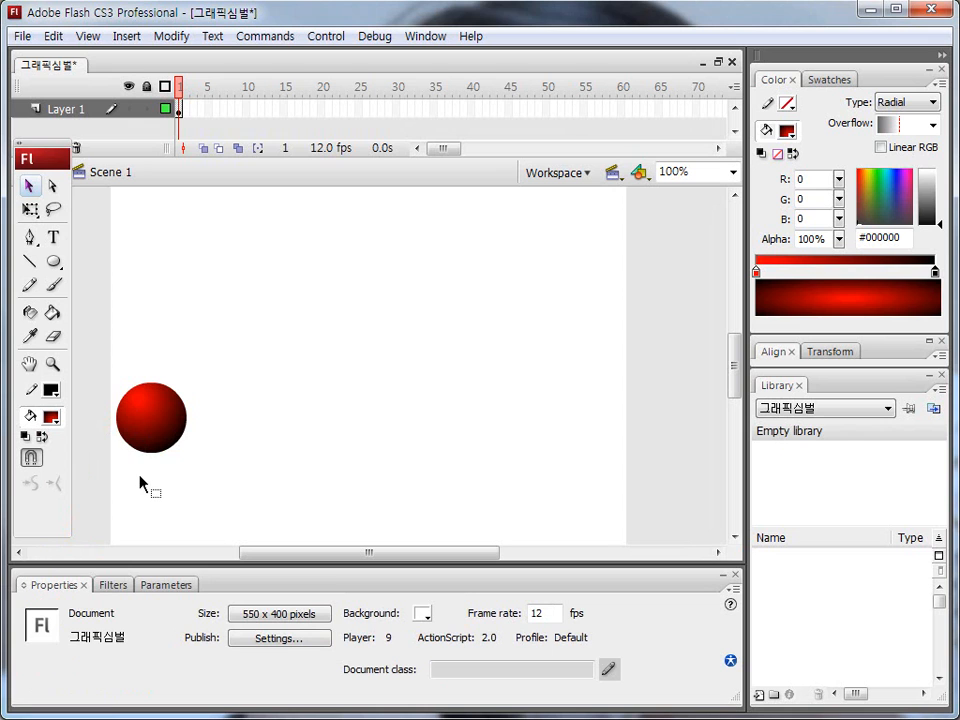
{"action": "left_click_drag", "start_coordinate": [94, 352], "coordinate": [240, 492]}
{"action": "left_click", "coordinate": [240, 492]}
{"action": "key", "text": "ctrl+2"}
{"action": "mouse_move", "coordinate": [130, 378]}
{"action": "left_mouse_down"}
{"action": "mouse_move", "coordinate": [155, 422]}
{"action": "mouse_move", "coordinate": [163, 368]}
{"action": "left_mouse_up"}
{"action": "key", "text": "Escape"}
{"action": "key", "text": "ctrl+2"}
{"action": "mouse_move", "coordinate": [95, 370]}
{"action": "left_mouse_down"}
{"action": "mouse_move", "coordinate": [95, 452]}
{"action": "mouse_move", "coordinate": [93, 370]}
{"action": "mouse_move", "coordinate": [201, 380]}
{"action": "mouse_move", "coordinate": [200, 466]}
{"action": "mouse_move", "coordinate": [110, 463]}
{"action": "left_mouse_up"}
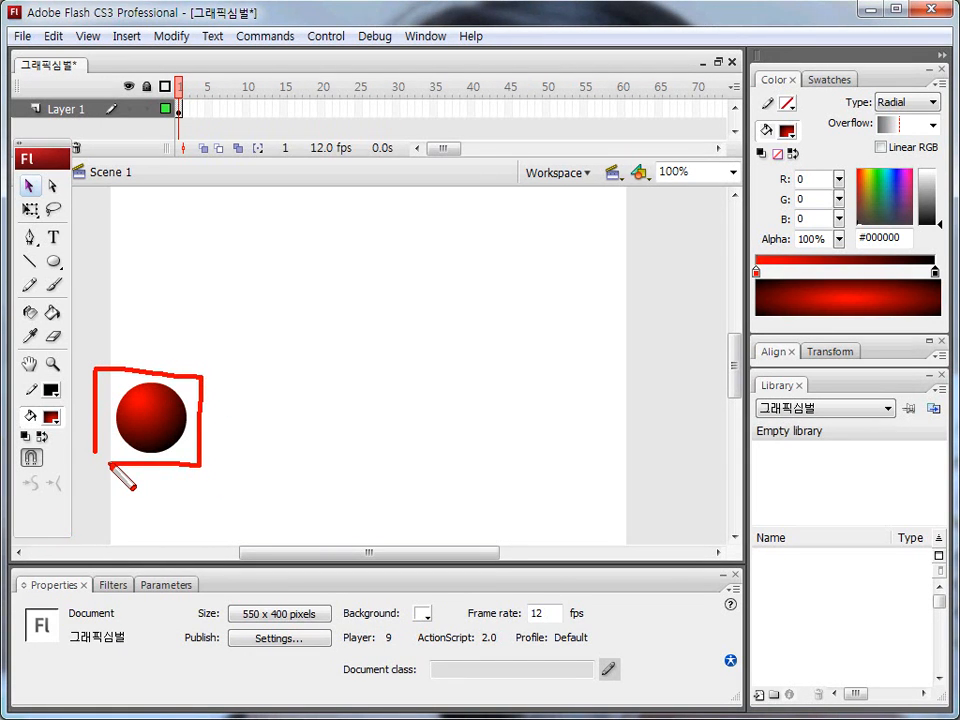
{"action": "key", "text": "Escape"}
Step: Convert the whole red circle into a graphic symbol named 원 with a centre registration point
{"action": "left_click_drag", "start_coordinate": [100, 365], "coordinate": [209, 481]}
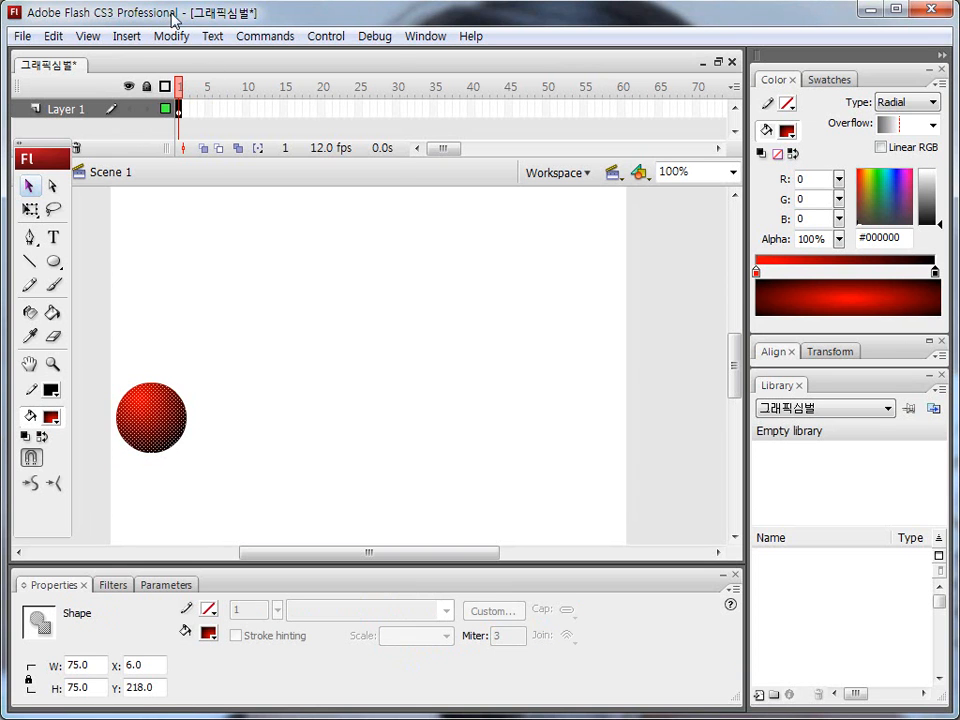
{"action": "left_click", "coordinate": [170, 36]}
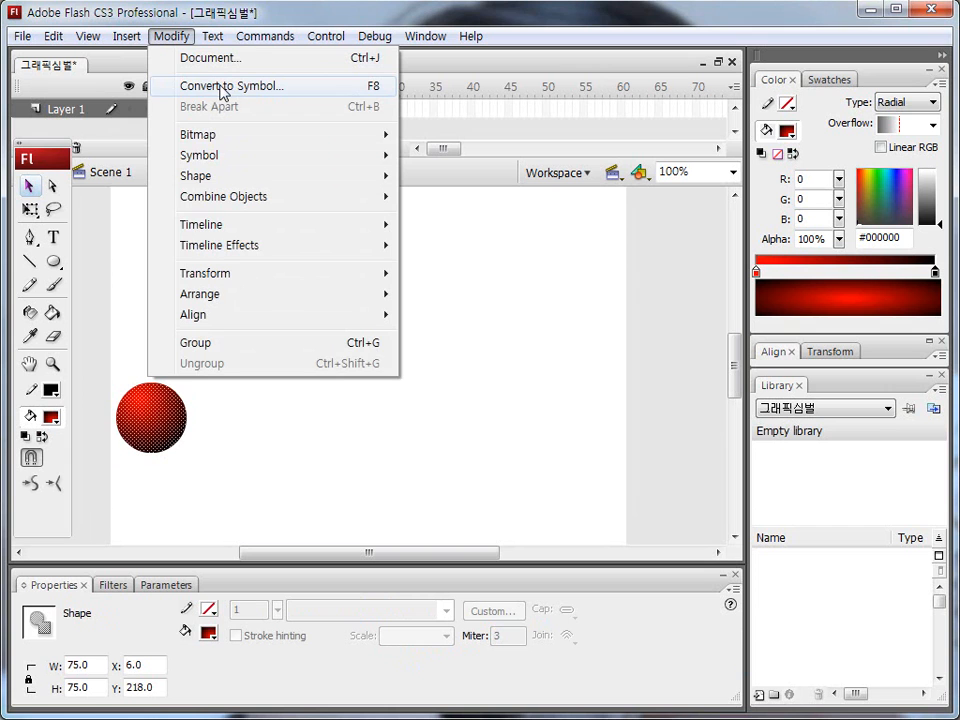
{"action": "left_click", "coordinate": [278, 20]}
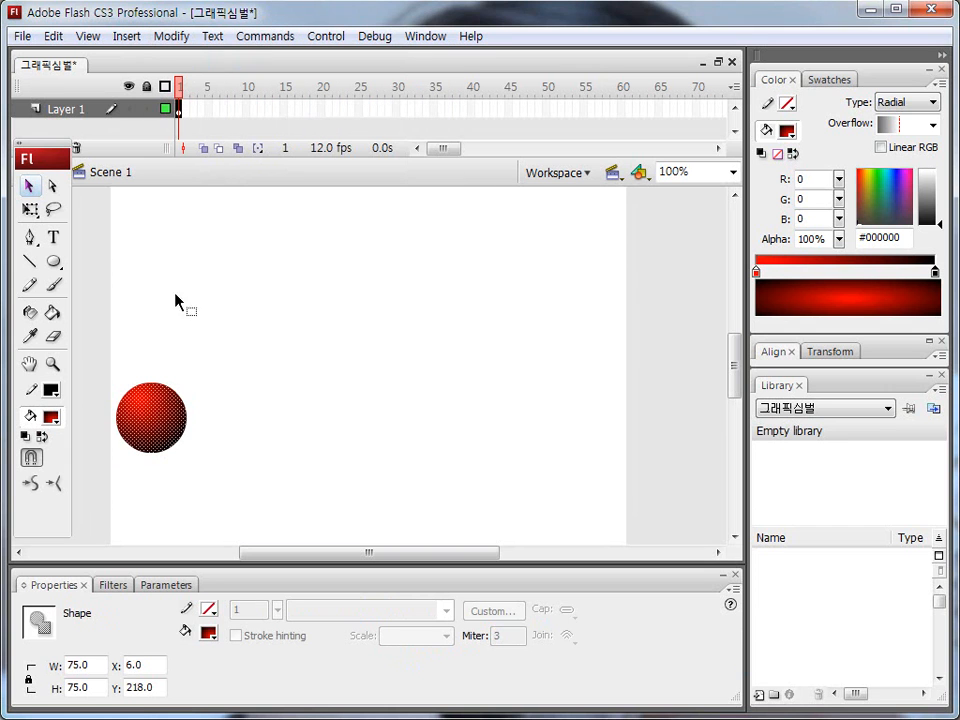
{"action": "key", "text": "F8"}
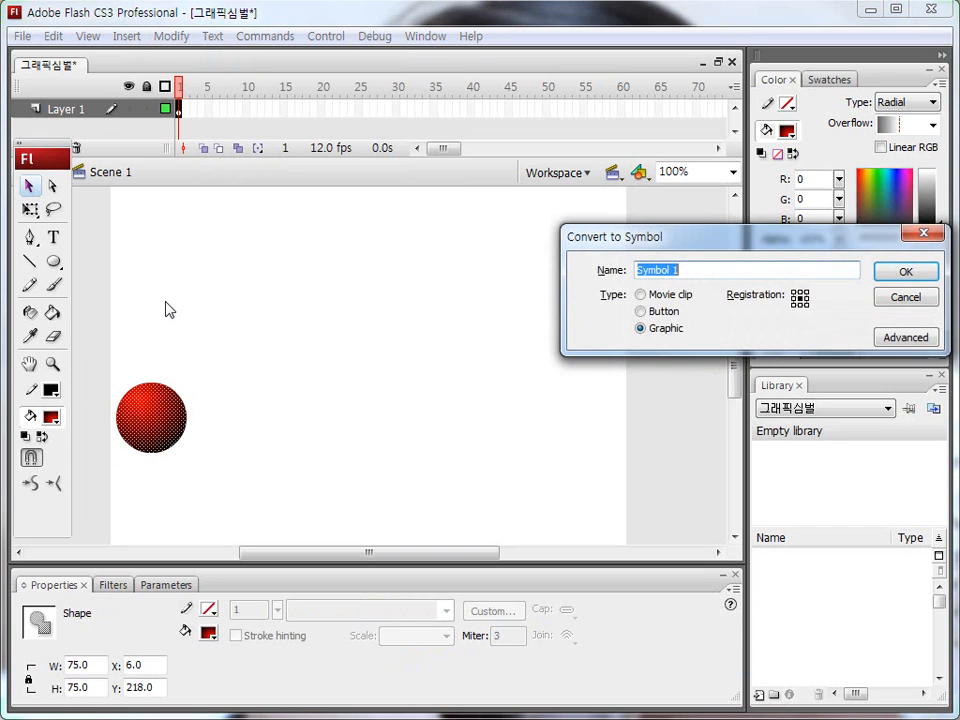
{"action": "left_click_drag", "start_coordinate": [673, 247], "coordinate": [285, 226]}
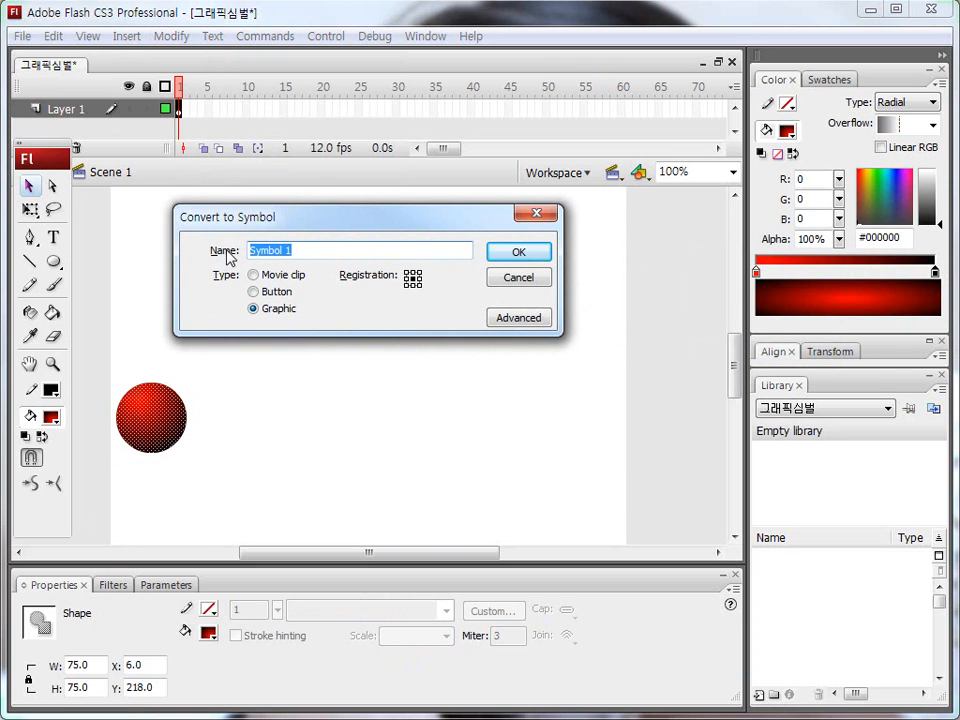
{"action": "type", "text": "m"}
{"action": "key", "text": "BackSpace"}
{"action": "type", "text": "우ㅓ"}
{"action": "key", "text": "BackSpace"}
{"action": "key", "text": "BackSpace"}
{"action": "type", "text": "원"}
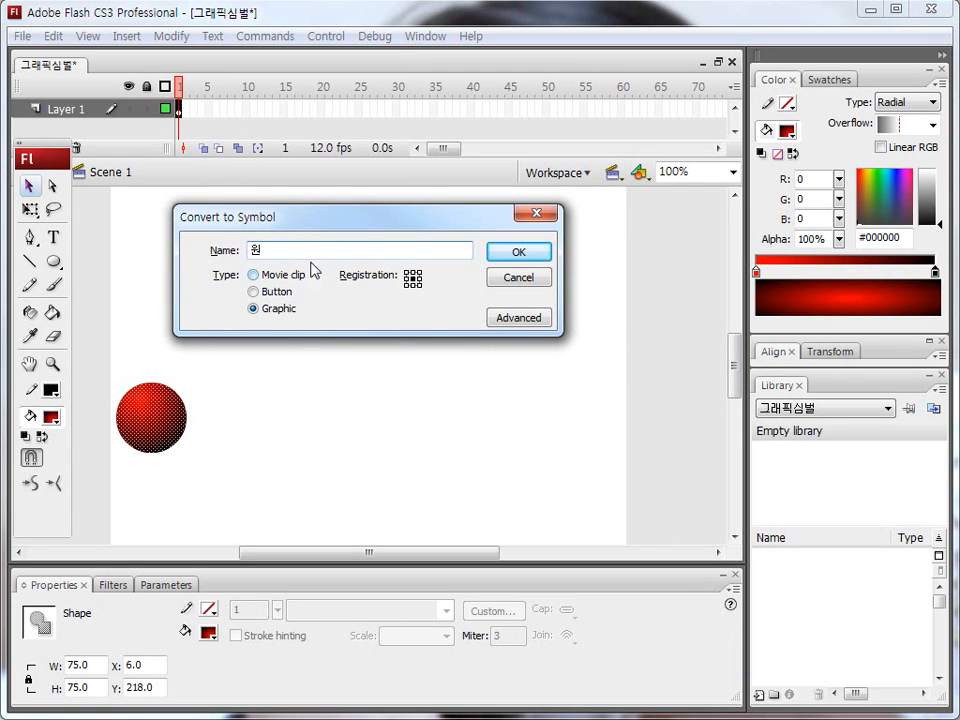
{"action": "left_click", "coordinate": [410, 278]}
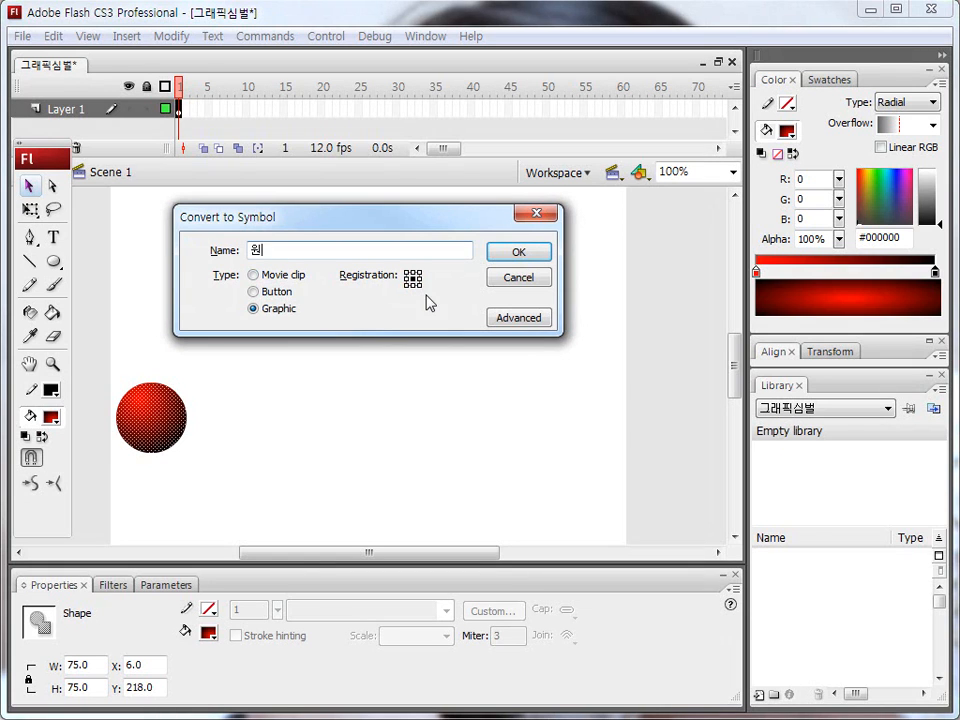
{"action": "left_click", "coordinate": [527, 251]}
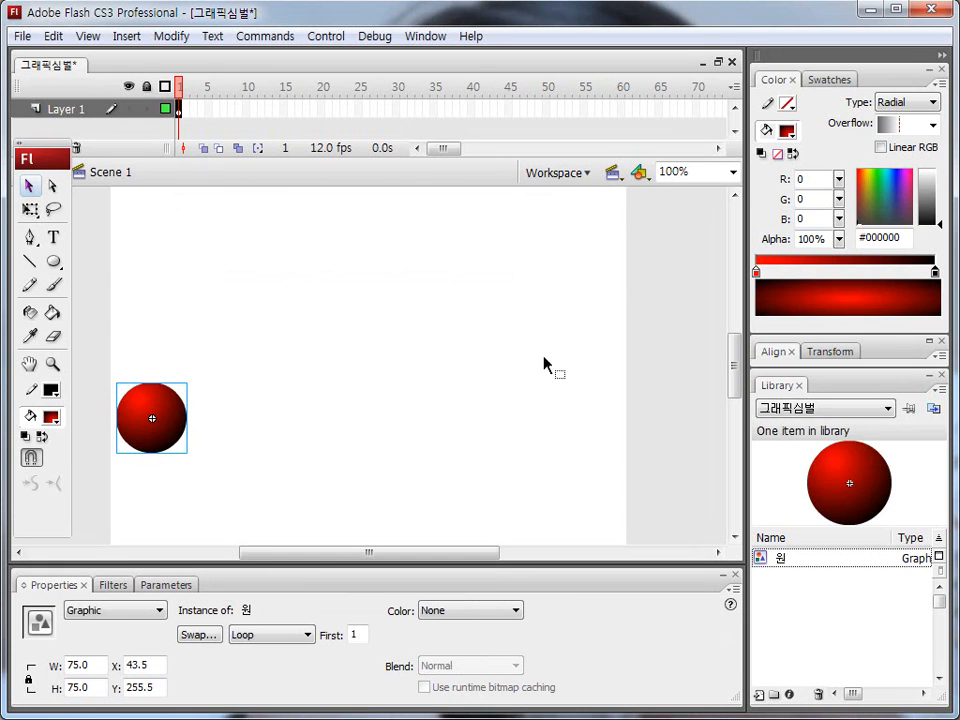
Step: Check the 원 symbol's entry in the library and the type of the circle instance in its properties
{"action": "mouse_move", "coordinate": [771, 386]}
{"action": "left_mouse_down"}
{"action": "mouse_move", "coordinate": [805, 366]}
{"action": "mouse_move", "coordinate": [766, 433]}
{"action": "mouse_move", "coordinate": [806, 376]}
{"action": "left_mouse_up"}
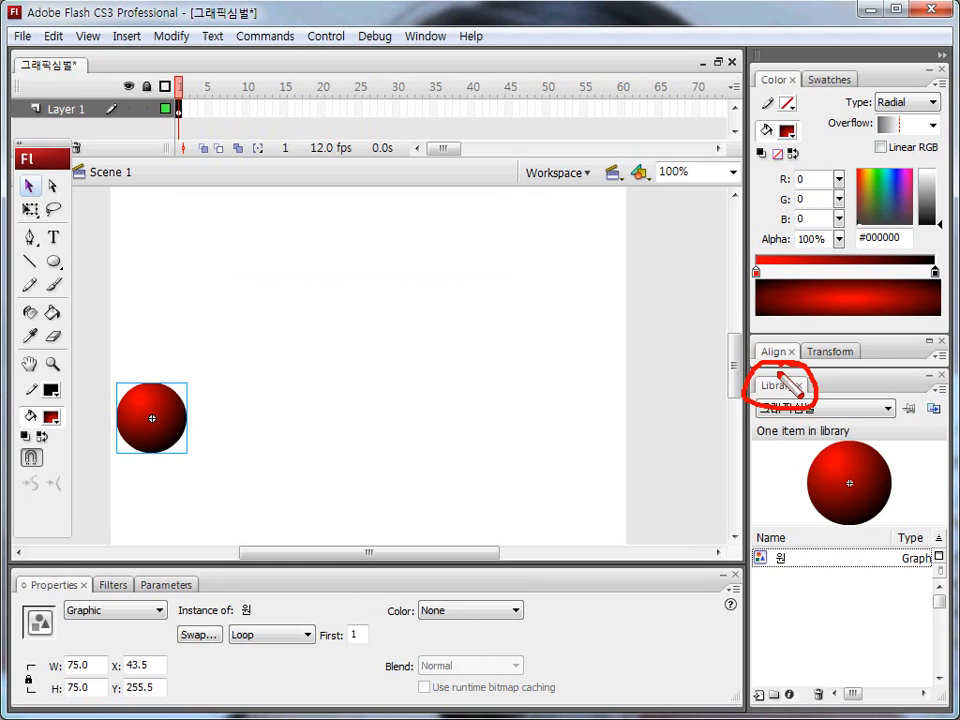
{"action": "mouse_move", "coordinate": [784, 572]}
{"action": "left_mouse_down"}
{"action": "mouse_move", "coordinate": [748, 547]}
{"action": "mouse_move", "coordinate": [789, 566]}
{"action": "left_mouse_up"}
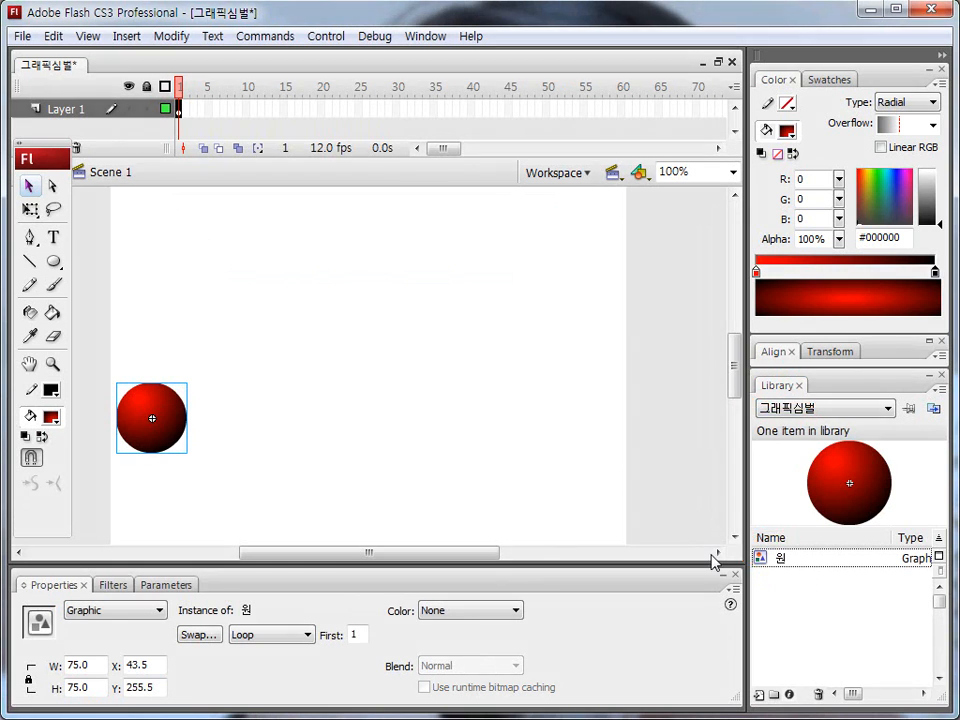
{"action": "mouse_move", "coordinate": [152, 418]}
{"action": "left_mouse_down"}
{"action": "mouse_move", "coordinate": [67, 548]}
{"action": "mouse_move", "coordinate": [38, 612]}
{"action": "left_mouse_up"}
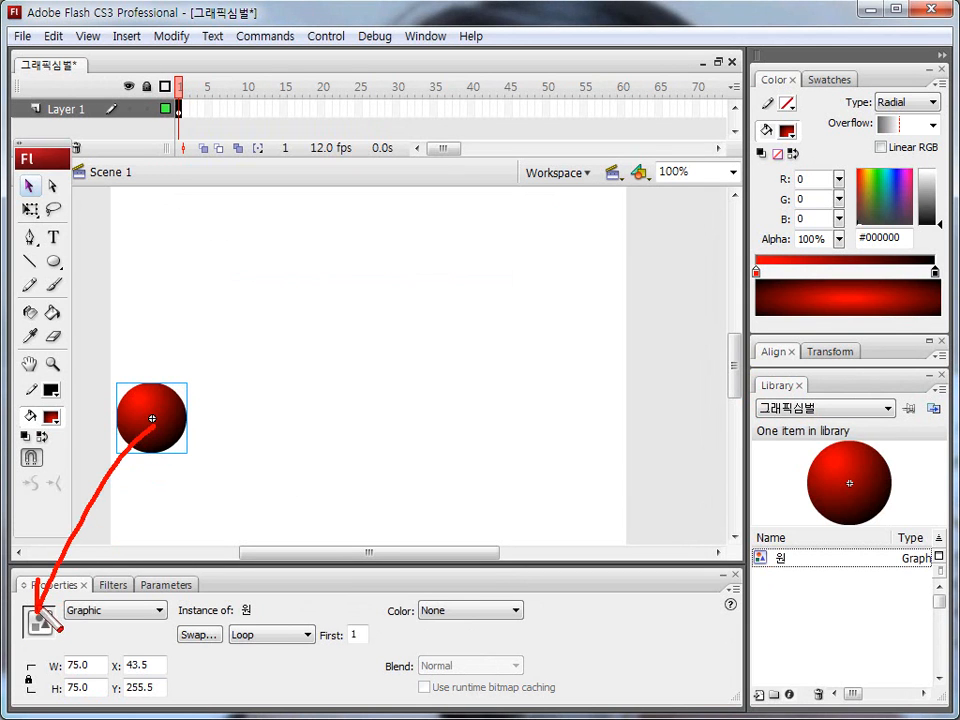
{"action": "mouse_move", "coordinate": [152, 418]}
{"action": "left_mouse_down"}
{"action": "mouse_move", "coordinate": [139, 606]}
{"action": "mouse_move", "coordinate": [130, 574]}
{"action": "mouse_move", "coordinate": [158, 586]}
{"action": "left_mouse_up"}
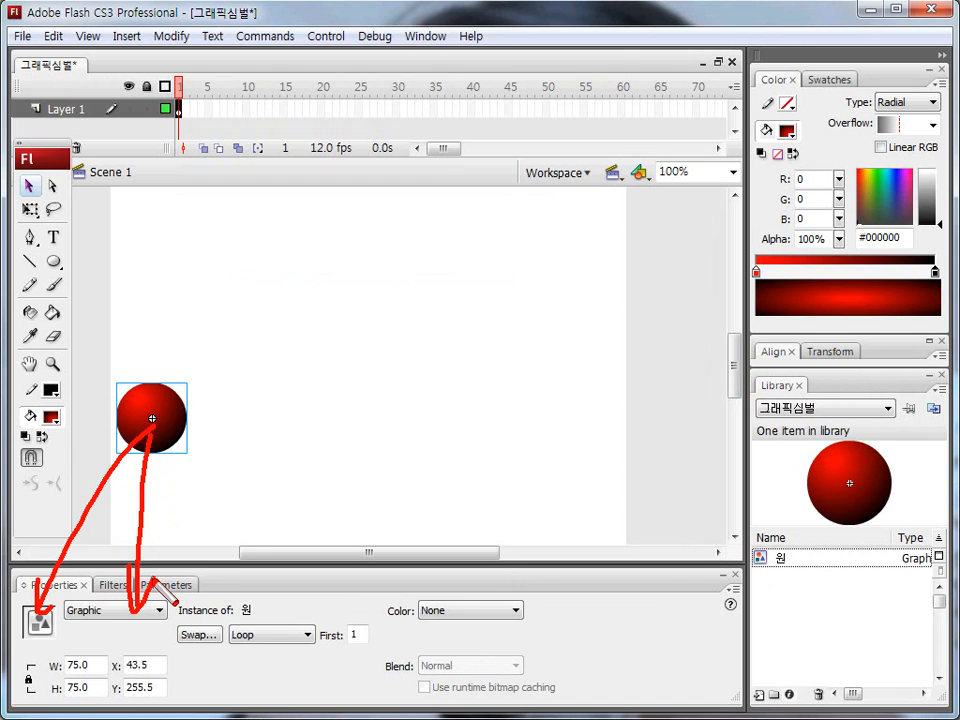
{"action": "key", "text": "Escape"}
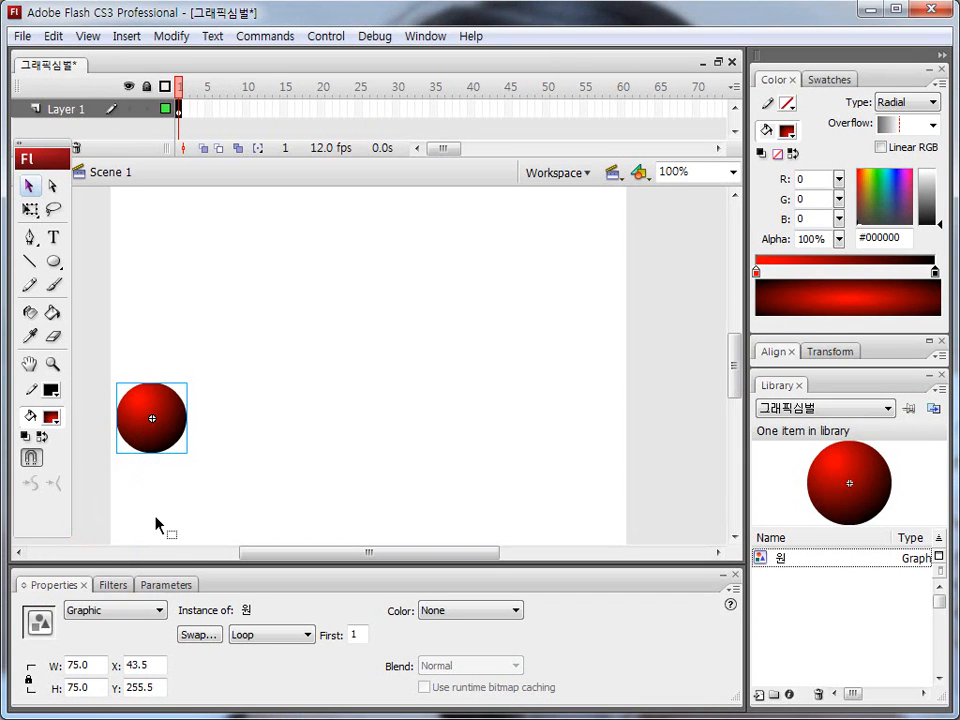
{"action": "key", "text": "ctrl+shift+d"}
{"action": "mouse_move", "coordinate": [507, 632]}
{"action": "left_mouse_down"}
{"action": "mouse_move", "coordinate": [387, 619]}
{"action": "mouse_move", "coordinate": [465, 588]}
{"action": "mouse_move", "coordinate": [561, 601]}
{"action": "left_mouse_up"}
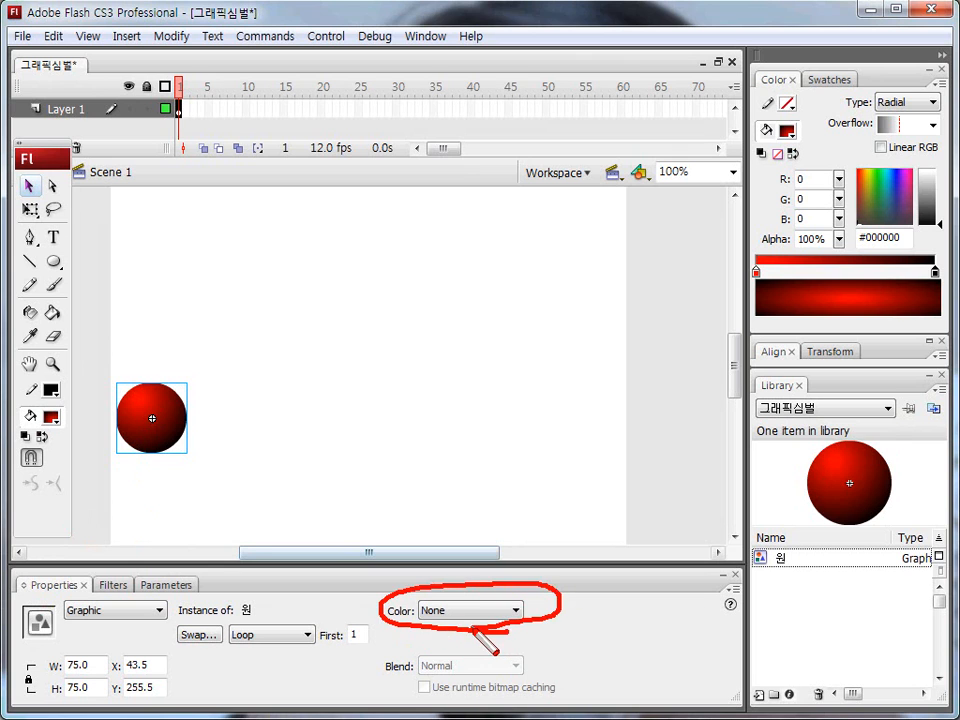
{"action": "key", "text": "Escape"}
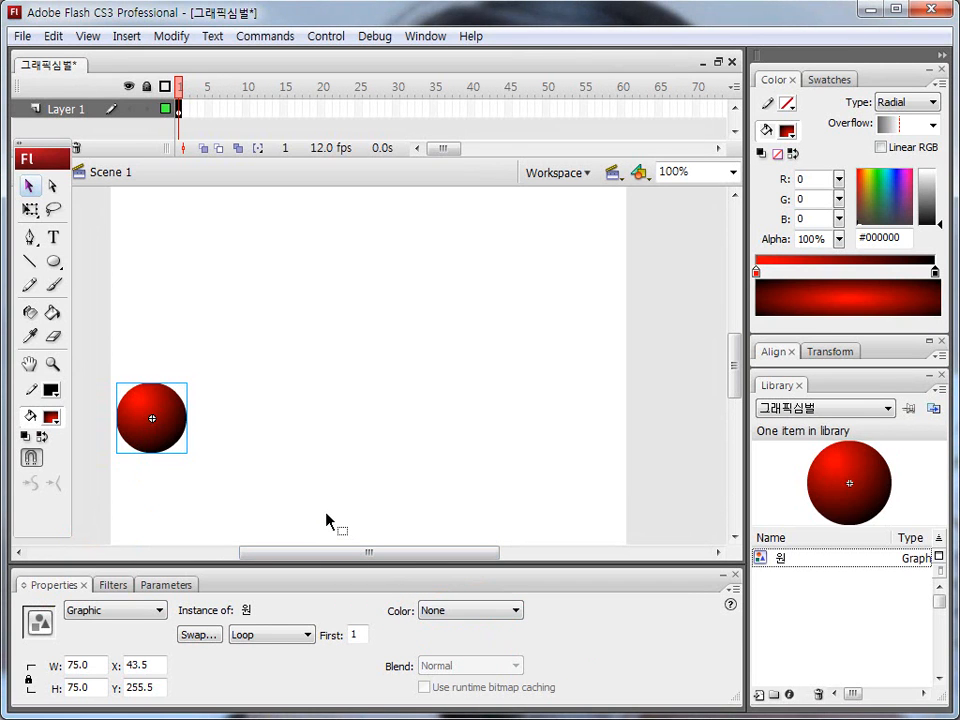
Step: Insert a keyframe at frame 60 and move the circle instance horizontally to X 508.4 near the stage's right edge
{"action": "left_click", "coordinate": [621, 108]}
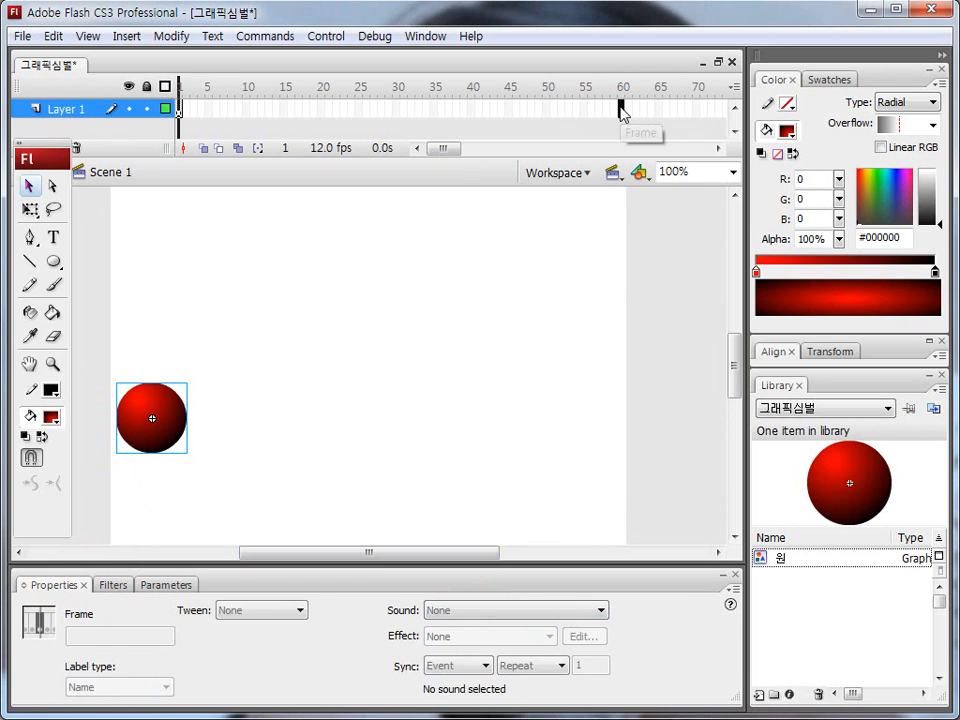
{"action": "key", "text": "F6"}
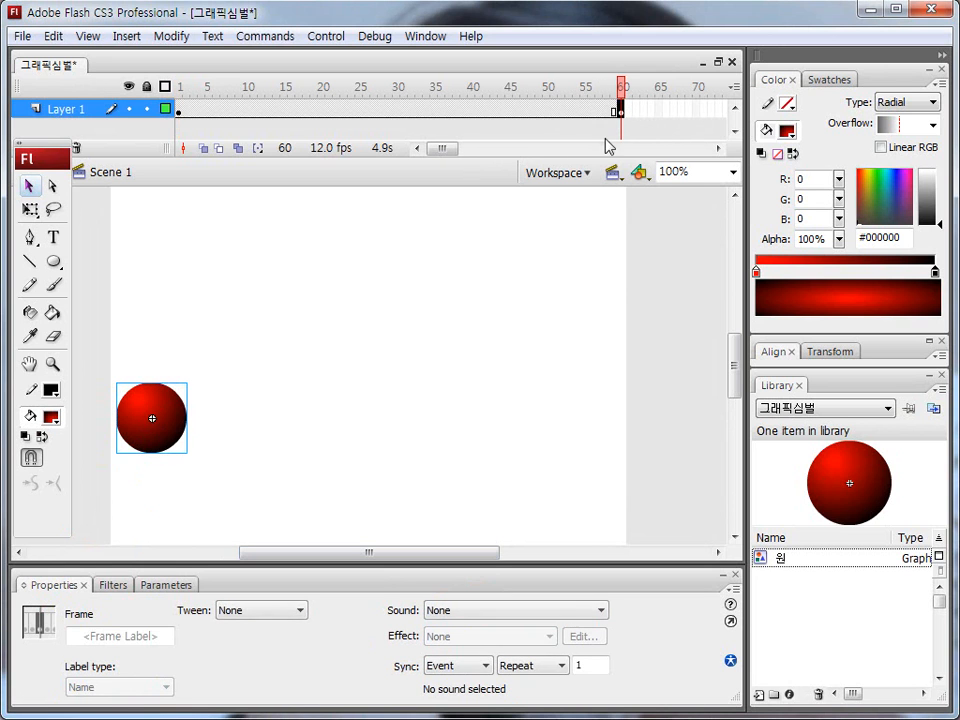
{"action": "left_click_drag", "start_coordinate": [160, 424], "coordinate": [598, 463]}
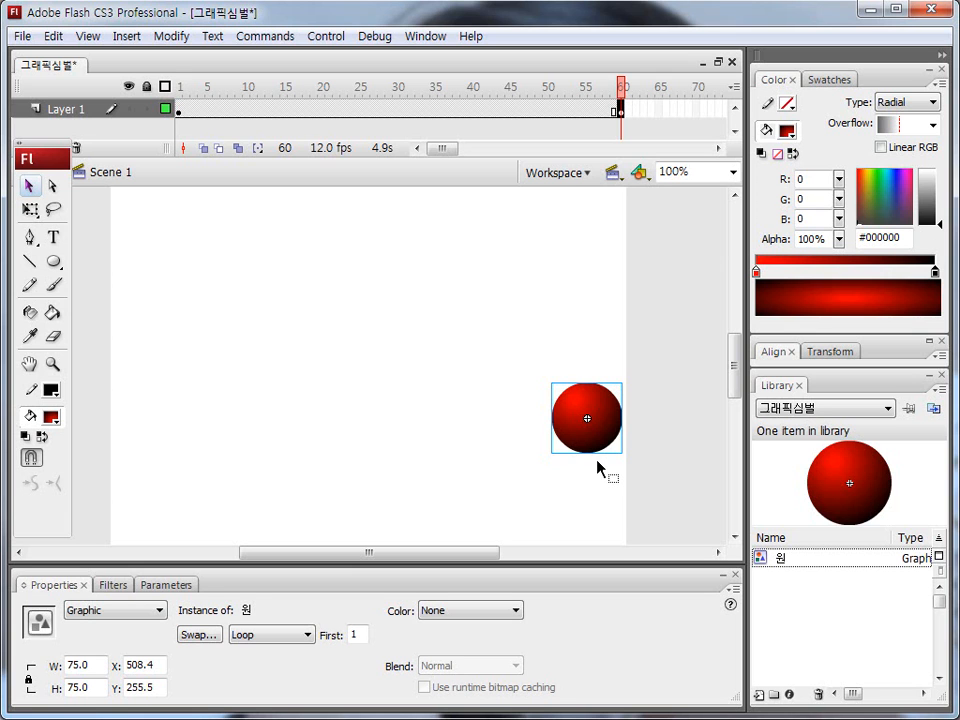
{"action": "key", "text": "ctrl+2"}
{"action": "left_click_drag", "start_coordinate": [187, 119], "coordinate": [192, 113]}
{"action": "mouse_move", "coordinate": [618, 92]}
{"action": "left_mouse_down"}
{"action": "mouse_move", "coordinate": [621, 114]}
{"action": "mouse_move", "coordinate": [627, 98]}
{"action": "left_mouse_up"}
{"action": "mouse_move", "coordinate": [142, 444]}
{"action": "left_mouse_down"}
{"action": "mouse_move", "coordinate": [109, 423]}
{"action": "mouse_move", "coordinate": [149, 386]}
{"action": "mouse_move", "coordinate": [146, 432]}
{"action": "left_mouse_up"}
{"action": "mouse_move", "coordinate": [625, 455]}
{"action": "left_mouse_down"}
{"action": "mouse_move", "coordinate": [598, 379]}
{"action": "mouse_move", "coordinate": [590, 437]}
{"action": "left_mouse_up"}
{"action": "mouse_move", "coordinate": [203, 403]}
{"action": "left_mouse_down"}
{"action": "mouse_move", "coordinate": [503, 411]}
{"action": "mouse_move", "coordinate": [488, 417]}
{"action": "left_mouse_up"}
{"action": "mouse_move", "coordinate": [208, 112]}
{"action": "left_mouse_down"}
{"action": "mouse_move", "coordinate": [508, 120]}
{"action": "mouse_move", "coordinate": [471, 129]}
{"action": "left_mouse_up"}
{"action": "key", "text": "Escape"}
{"action": "key", "text": "ctrl+2"}
{"action": "left_click_drag", "start_coordinate": [222, 107], "coordinate": [352, 105]}
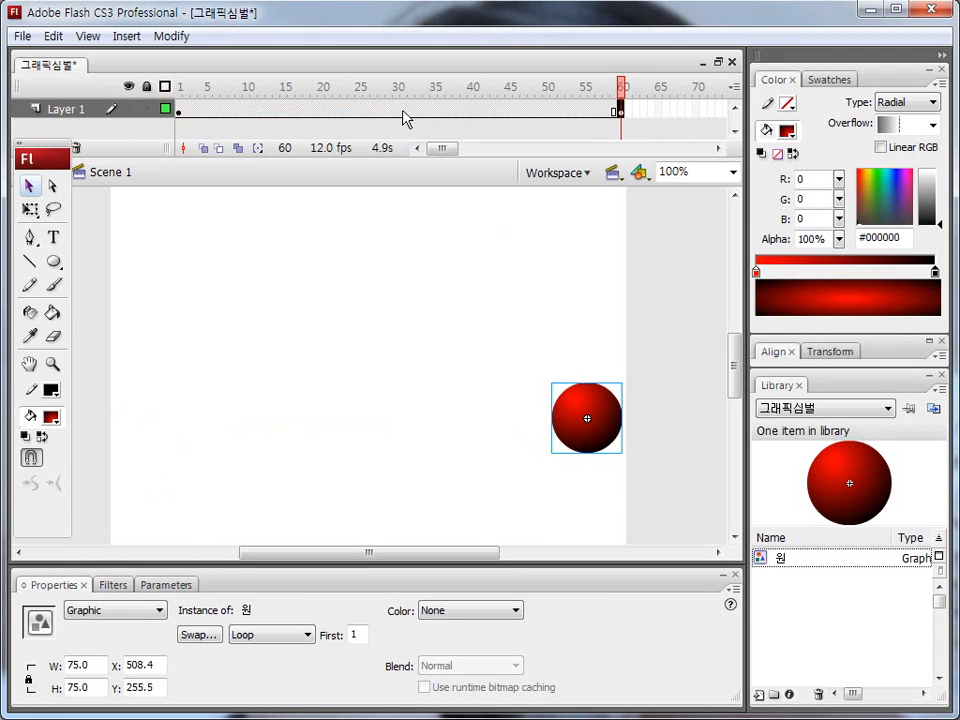
{"action": "key", "text": "Escape"}
Step: Apply a motion tween between the keyframes at frames 1 and 60 and play the animation from frame 1
{"action": "left_click", "coordinate": [366, 109]}
{"action": "key", "text": "ctrl+2"}
{"action": "mouse_move", "coordinate": [252, 598]}
{"action": "left_mouse_down"}
{"action": "mouse_move", "coordinate": [205, 594]}
{"action": "mouse_move", "coordinate": [315, 637]}
{"action": "mouse_move", "coordinate": [230, 580]}
{"action": "left_mouse_up"}
{"action": "key", "text": "Escape"}
{"action": "left_click", "coordinate": [298, 612]}
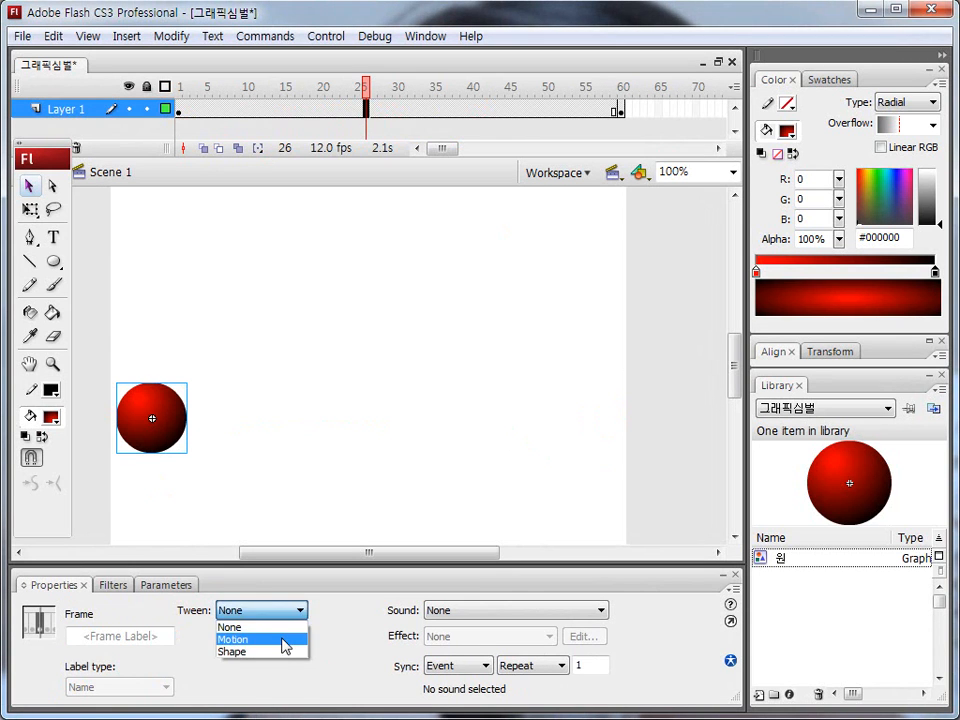
{"action": "left_click", "coordinate": [285, 580]}
{"action": "left_click_drag", "start_coordinate": [366, 100], "coordinate": [178, 95]}
{"action": "key", "text": "Return"}
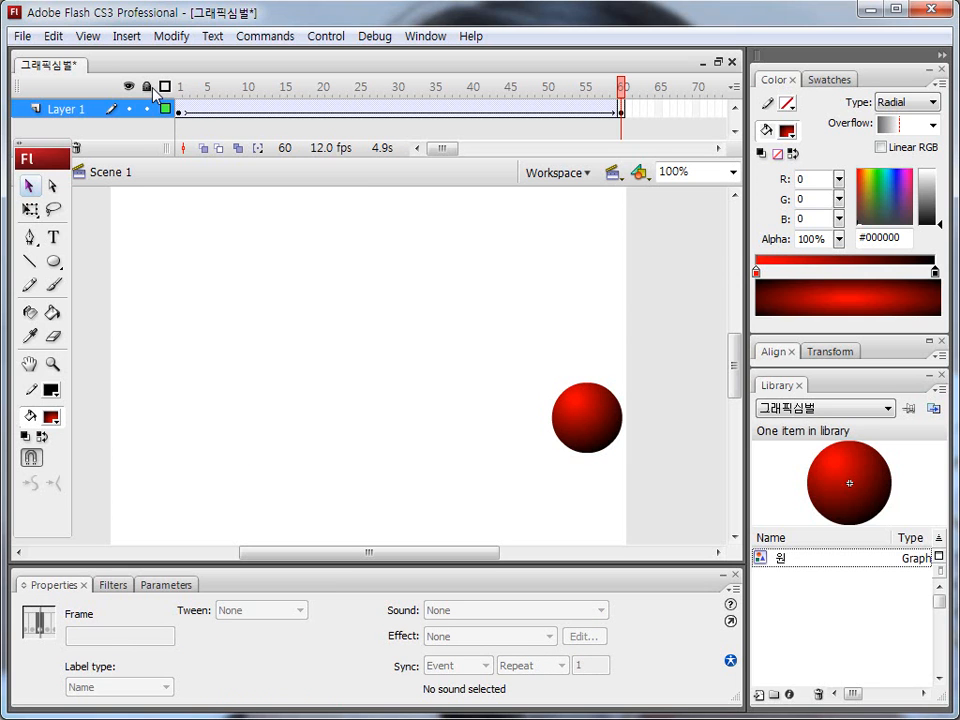
Step: Set the circle instance's colour effect to Alpha 0% in the frame 1 keyframe
{"action": "left_click", "coordinate": [179, 109]}
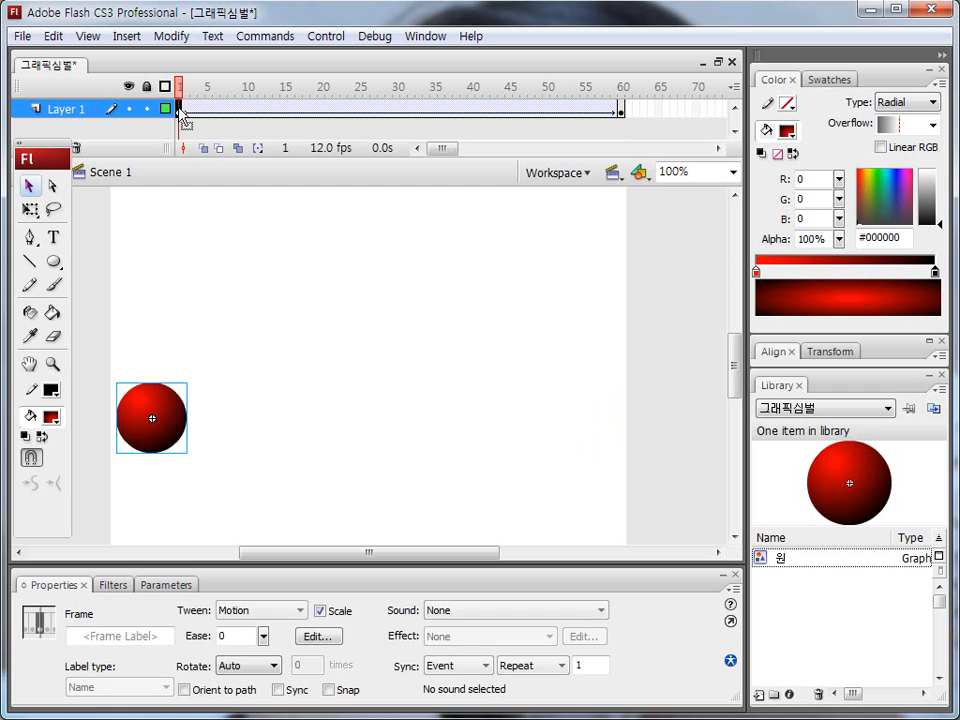
{"action": "mouse_move", "coordinate": [192, 126]}
{"action": "left_mouse_down"}
{"action": "mouse_move", "coordinate": [174, 125]}
{"action": "mouse_move", "coordinate": [194, 131]}
{"action": "left_mouse_up"}
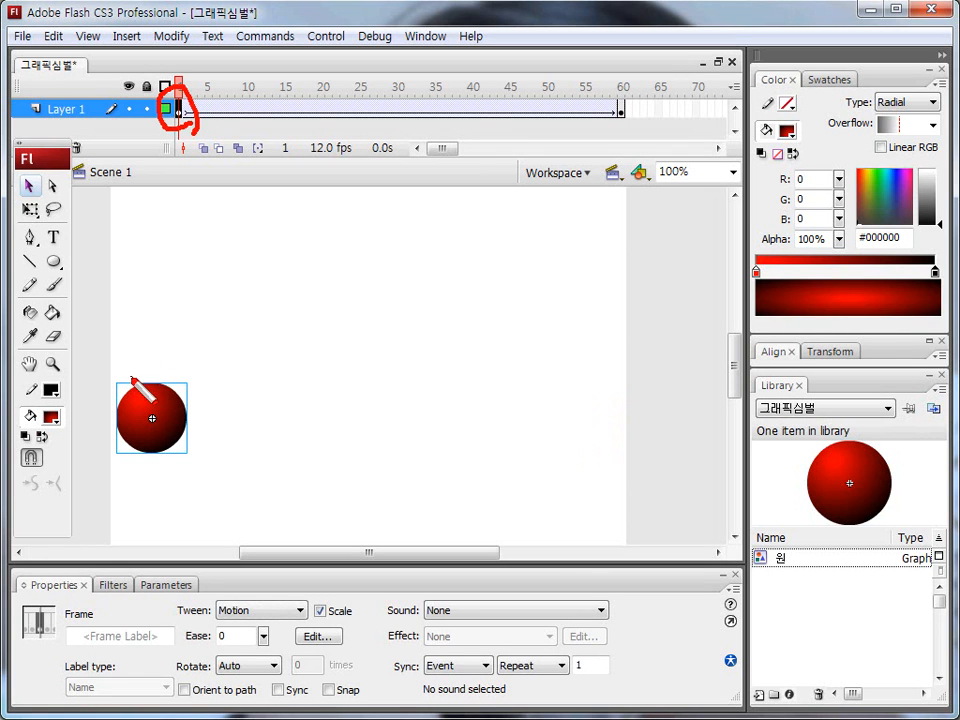
{"action": "left_click", "coordinate": [154, 413]}
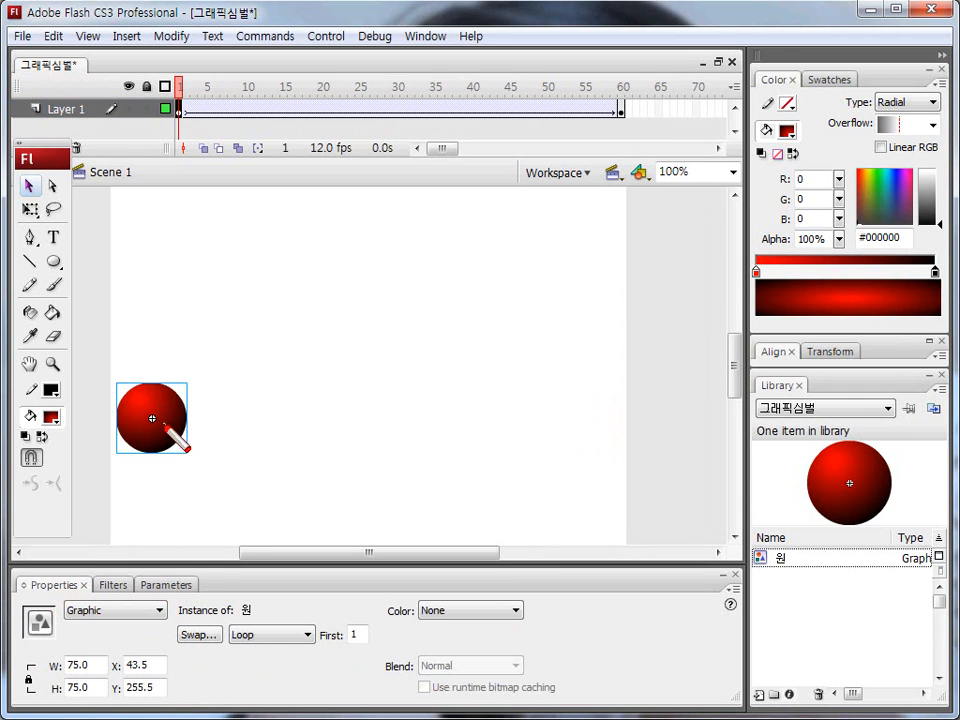
{"action": "mouse_move", "coordinate": [178, 454]}
{"action": "left_mouse_down"}
{"action": "mouse_move", "coordinate": [182, 380]}
{"action": "mouse_move", "coordinate": [190, 452]}
{"action": "mouse_move", "coordinate": [208, 435]}
{"action": "mouse_move", "coordinate": [386, 533]}
{"action": "mouse_move", "coordinate": [463, 602]}
{"action": "mouse_move", "coordinate": [448, 570]}
{"action": "mouse_move", "coordinate": [458, 617]}
{"action": "left_mouse_up"}
{"action": "left_click", "coordinate": [468, 610]}
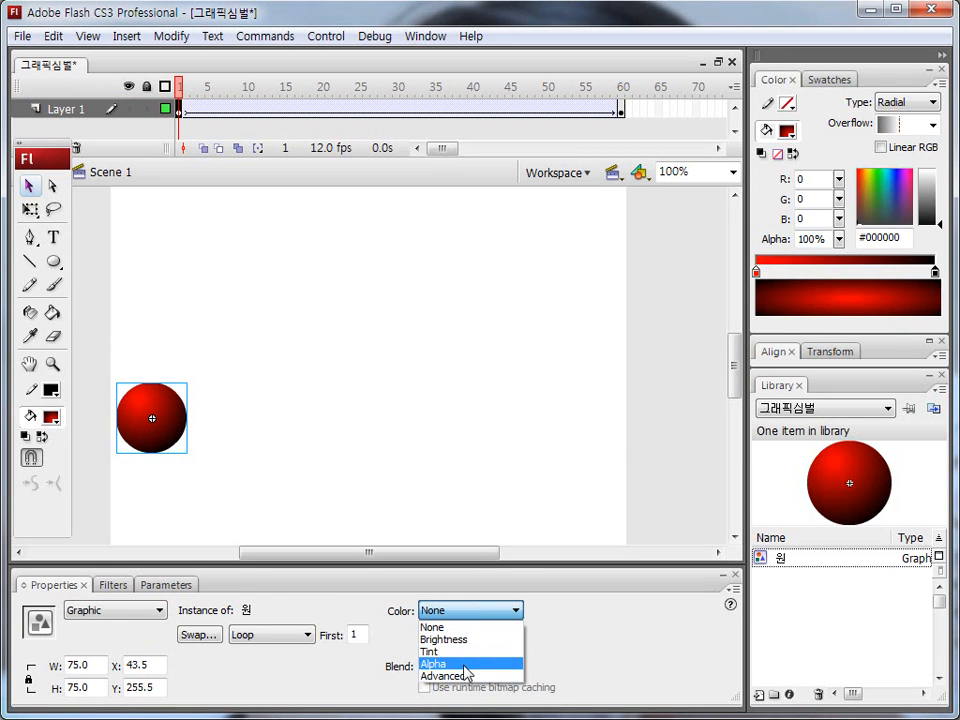
{"action": "left_click", "coordinate": [464, 665]}
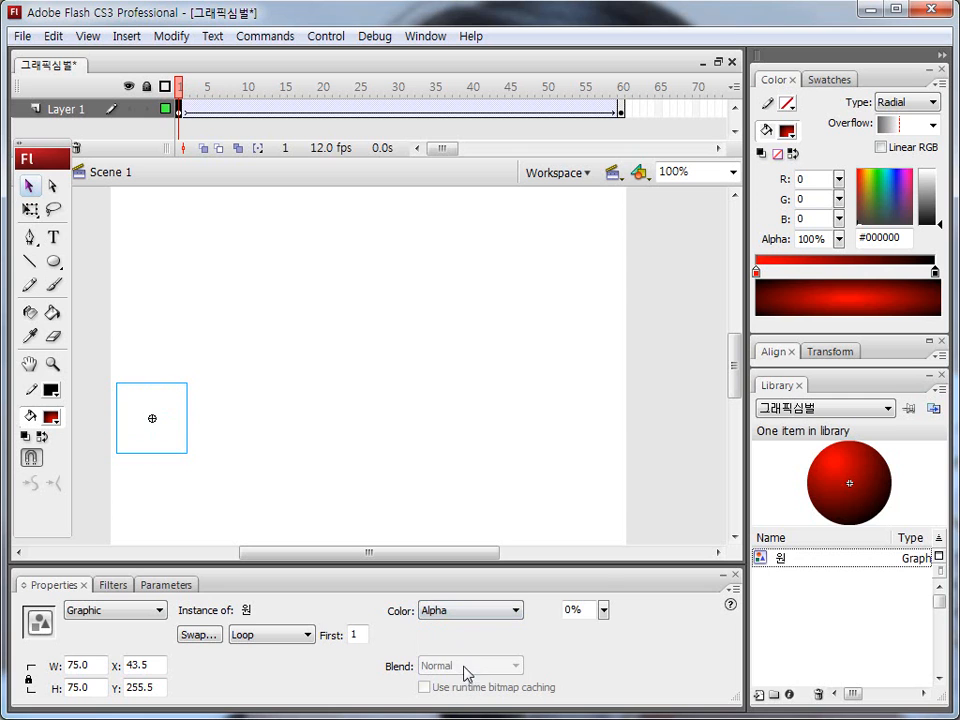
{"action": "left_click", "coordinate": [604, 611]}
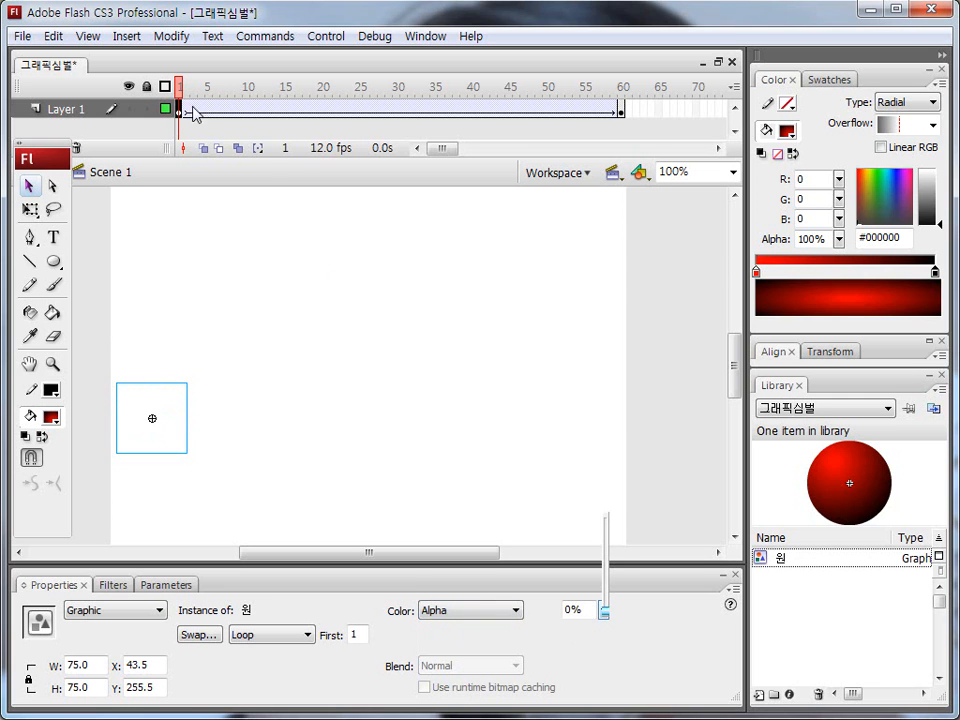
Step: Set the circle instance's colour effect to Alpha 100% in the frame 60 keyframe
{"action": "left_click", "coordinate": [616, 109]}
{"action": "left_click", "coordinate": [621, 109]}
{"action": "mouse_move", "coordinate": [512, 371]}
{"action": "left_mouse_down"}
{"action": "mouse_move", "coordinate": [659, 434]}
{"action": "mouse_move", "coordinate": [555, 367]}
{"action": "mouse_move", "coordinate": [550, 428]}
{"action": "left_mouse_up"}
{"action": "left_click", "coordinate": [586, 443]}
{"action": "left_click", "coordinate": [514, 610]}
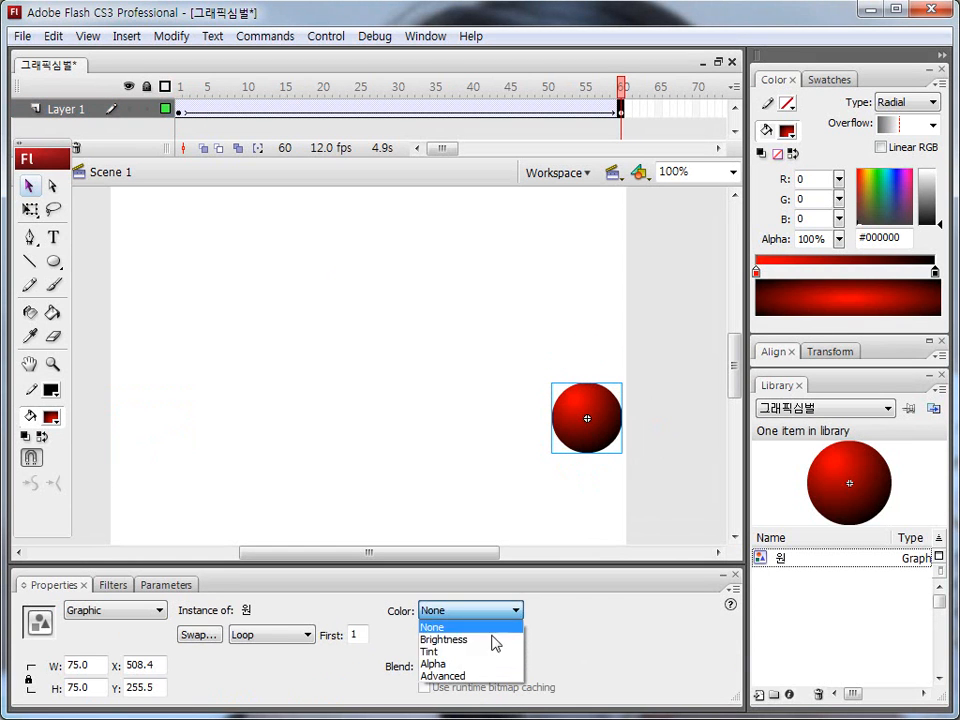
{"action": "left_click", "coordinate": [490, 664]}
{"action": "left_click_drag", "start_coordinate": [603, 612], "coordinate": [613, 518]}
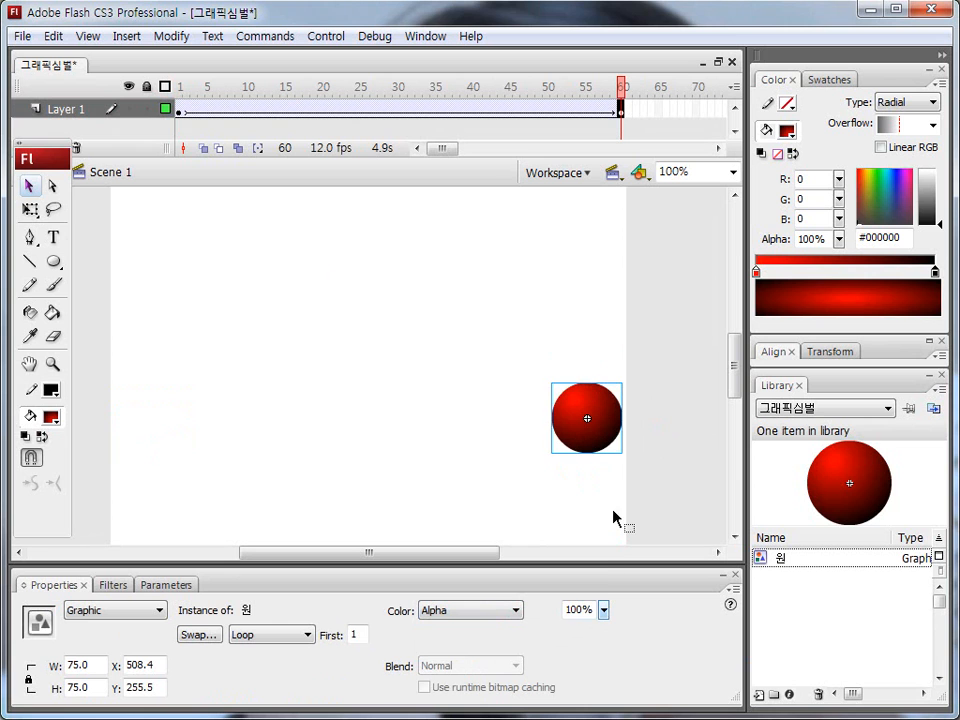
Step: Compare the circle at frames 1 and 60, and play the fade-in animation from frame 1
{"action": "left_click", "coordinate": [181, 111]}
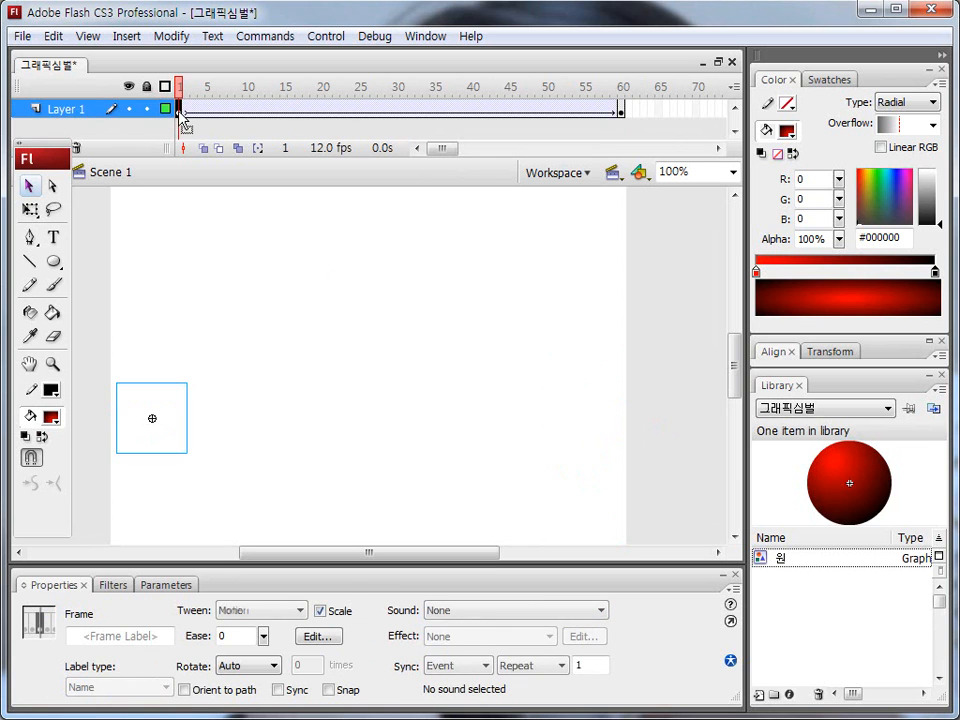
{"action": "left_click", "coordinate": [622, 112]}
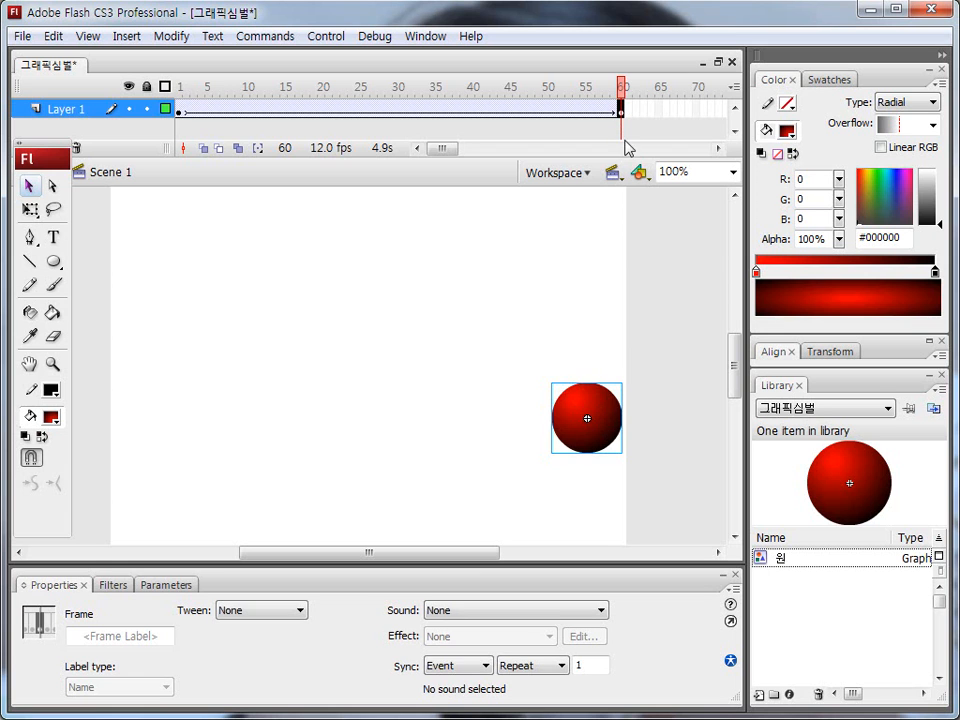
{"action": "left_click_drag", "start_coordinate": [622, 90], "coordinate": [180, 90]}
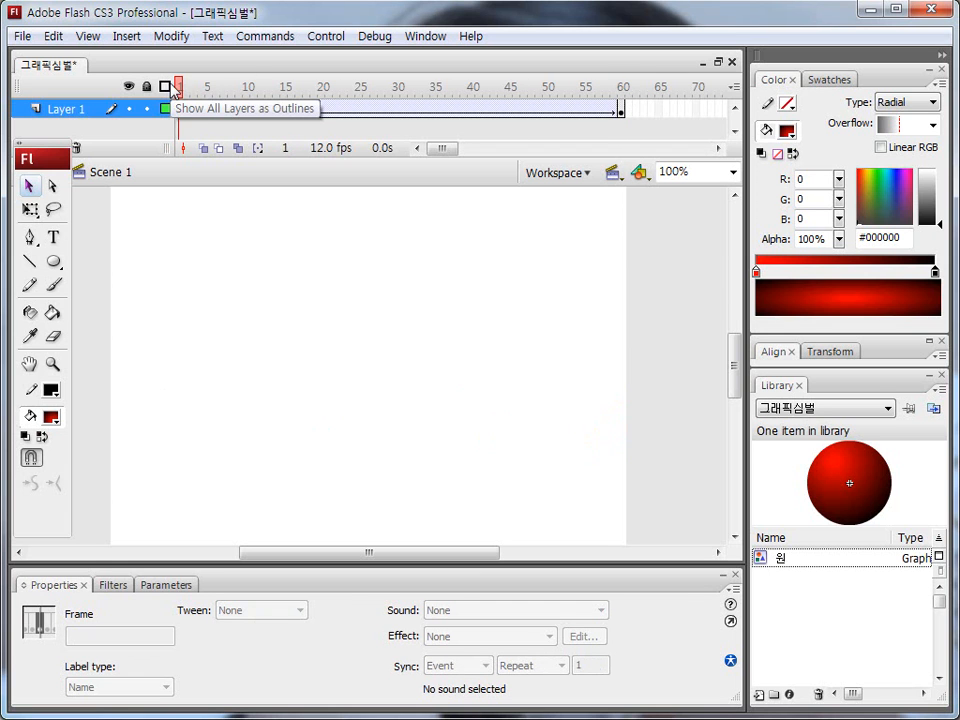
{"action": "key", "text": "Return"}
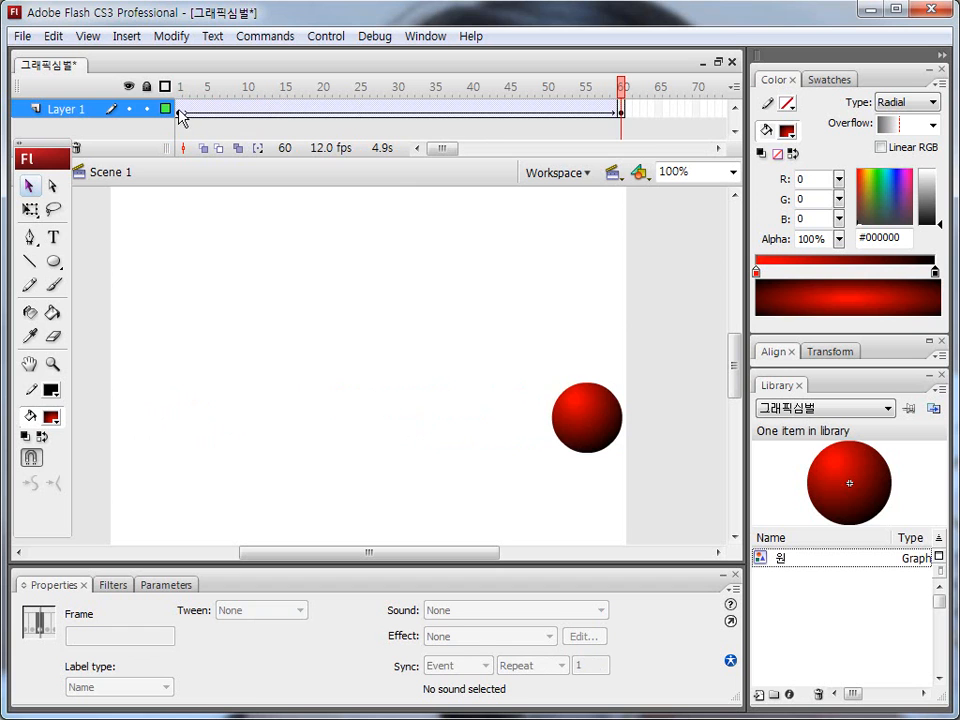
Step: Set the frame 1 motion tween to rotate clockwise (CW) 2 times and play the animation
{"action": "left_click", "coordinate": [179, 109]}
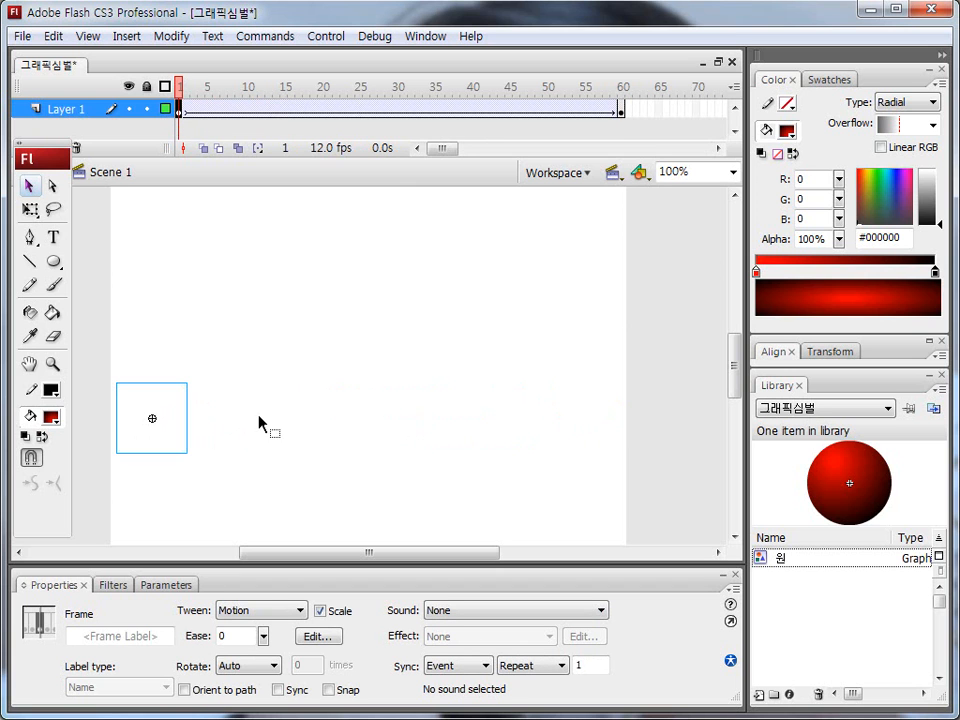
{"action": "mouse_move", "coordinate": [188, 688]}
{"action": "left_mouse_down"}
{"action": "mouse_move", "coordinate": [283, 683]}
{"action": "mouse_move", "coordinate": [290, 661]}
{"action": "mouse_move", "coordinate": [220, 656]}
{"action": "mouse_move", "coordinate": [195, 690]}
{"action": "left_mouse_up"}
{"action": "key", "text": "Escape"}
{"action": "left_click", "coordinate": [266, 666]}
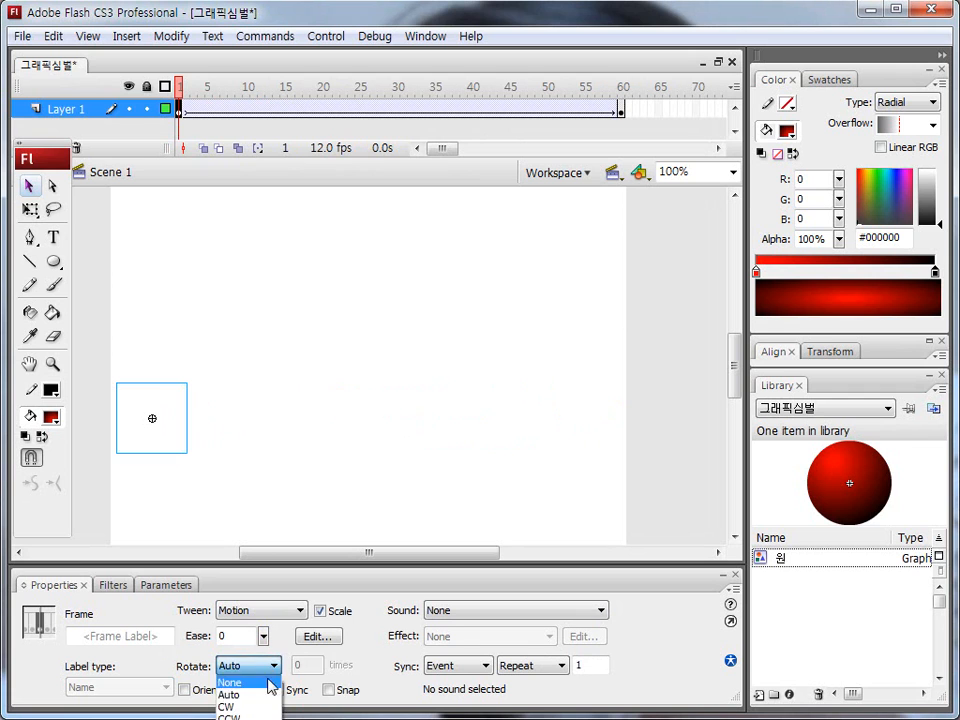
{"action": "left_click", "coordinate": [245, 707]}
{"action": "double_click", "coordinate": [306, 666]}
{"action": "type", "text": "2"}
{"action": "left_click", "coordinate": [272, 491]}
{"action": "key", "text": "Return"}
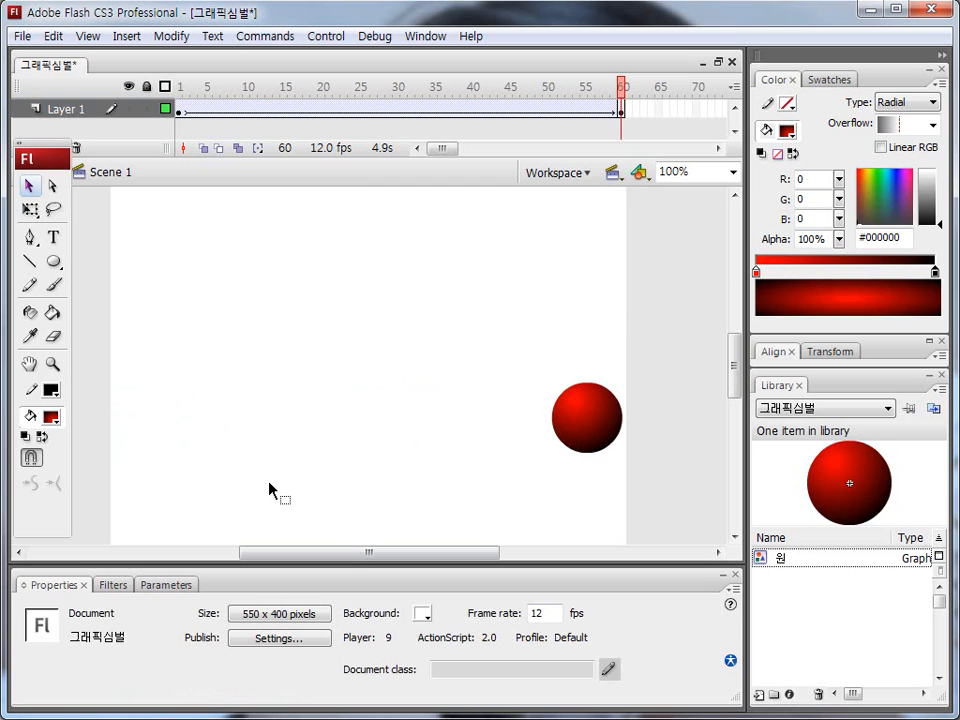
{"action": "key", "text": "Return"}
Step: Open the 버튼심벌 FLA document from the 08 일차 folder
{"action": "left_click", "coordinate": [20, 37]}
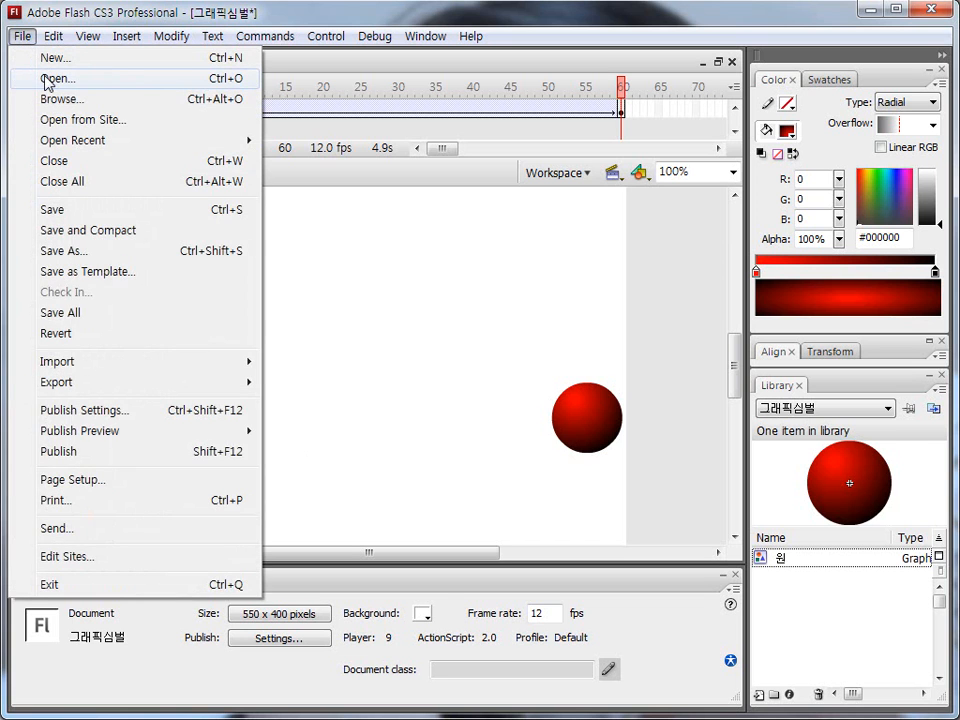
{"action": "left_click", "coordinate": [47, 82]}
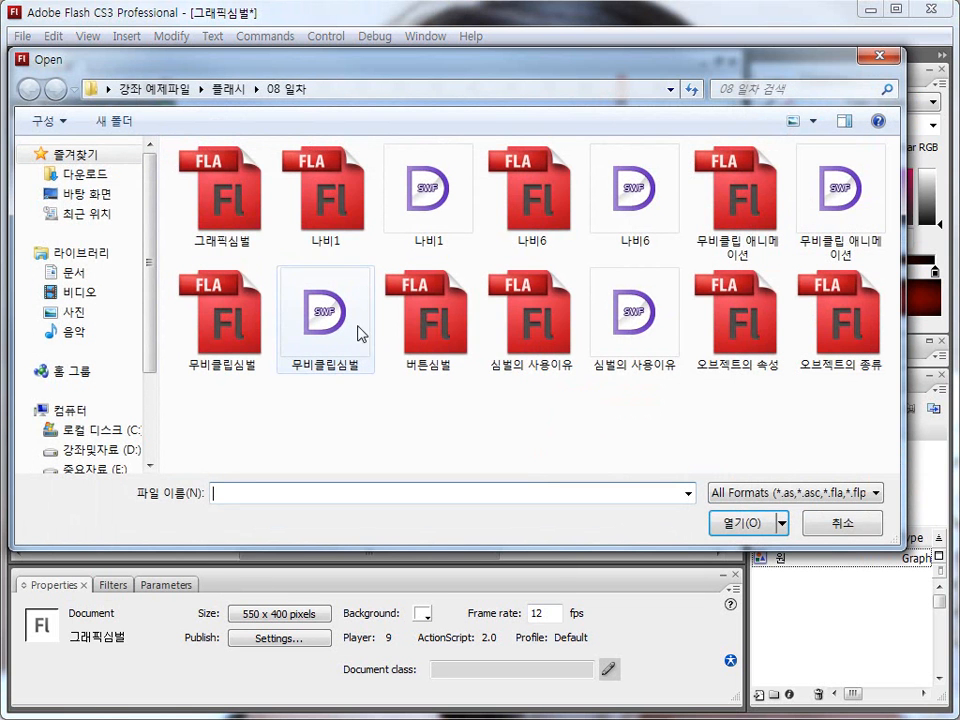
{"action": "left_click", "coordinate": [452, 342]}
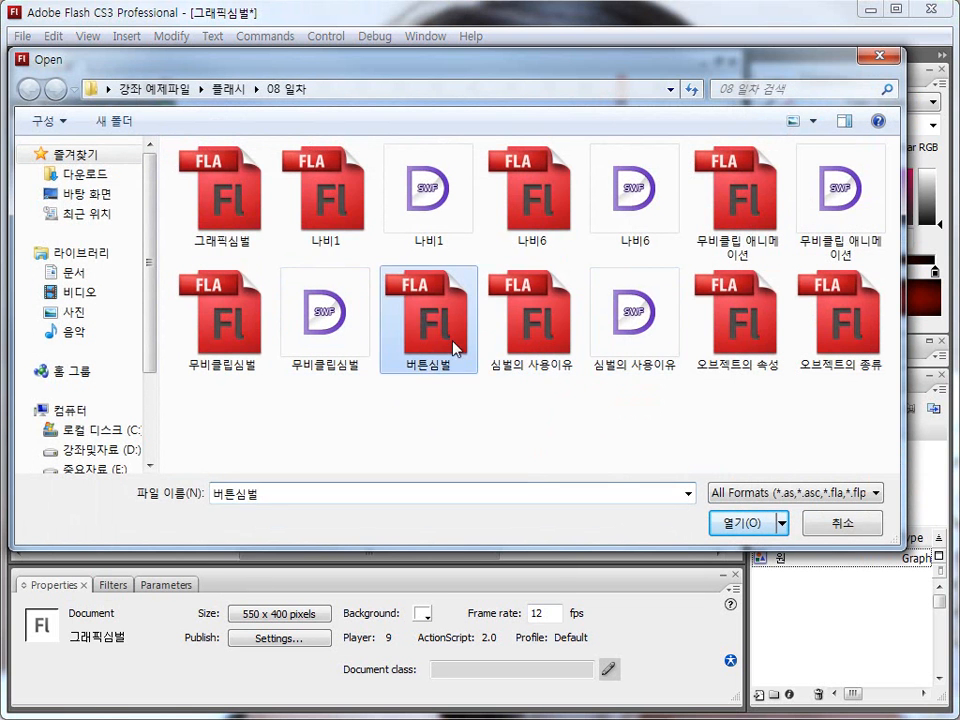
{"action": "left_click", "coordinate": [715, 528]}
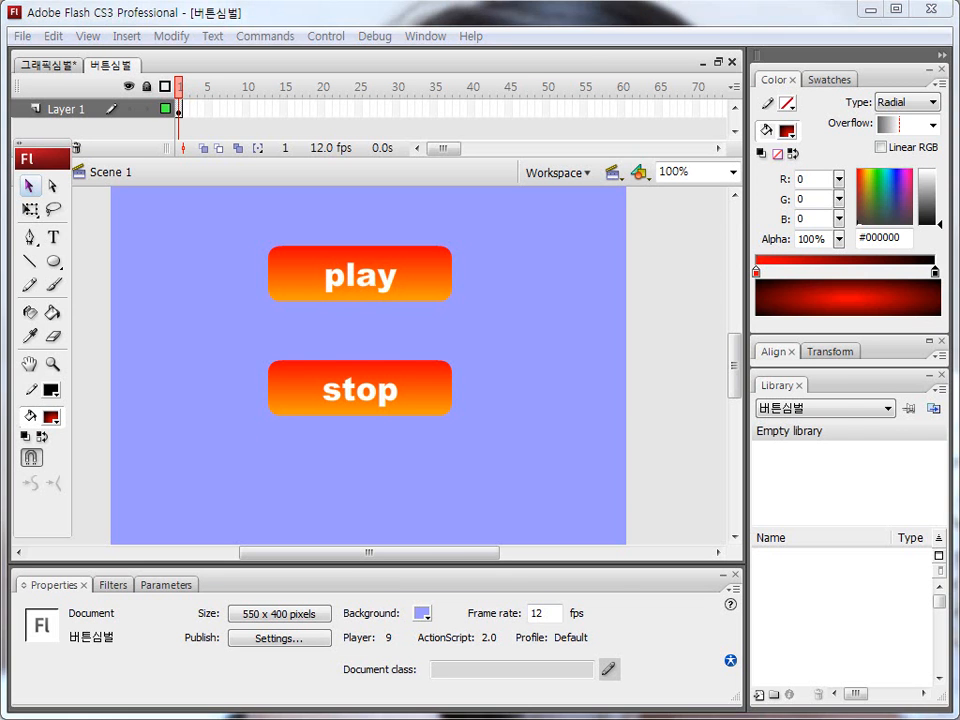
Step: Switch to Internet Explorer, examine the Naver home page's links as button examples, and minimize the browser
{"action": "key", "text": "alt+Tab"}
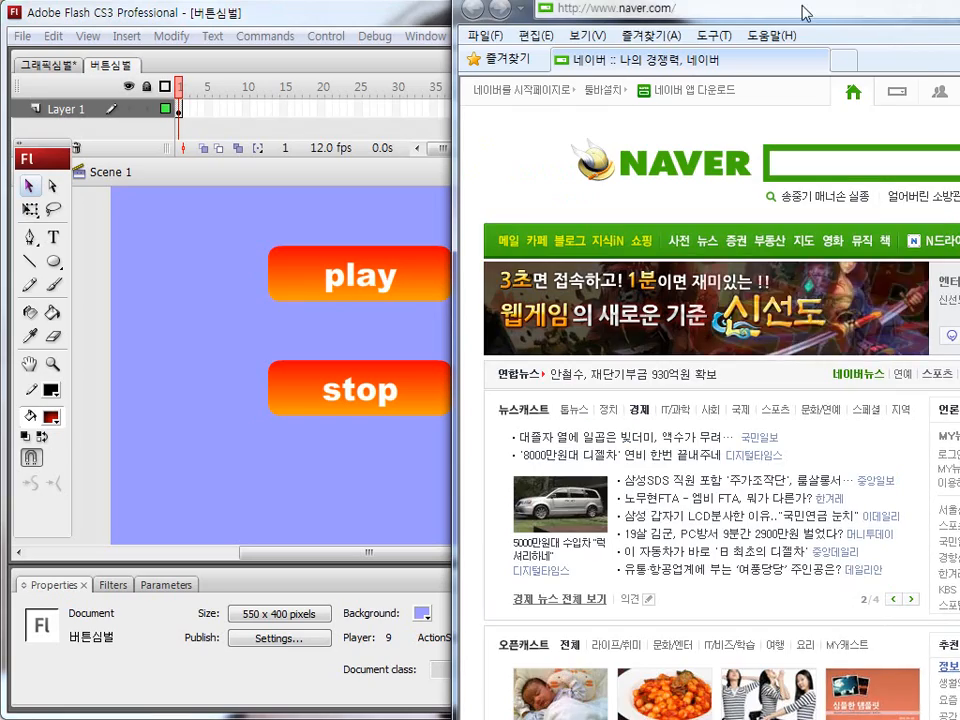
{"action": "left_click_drag", "start_coordinate": [540, 8], "coordinate": [170, 64]}
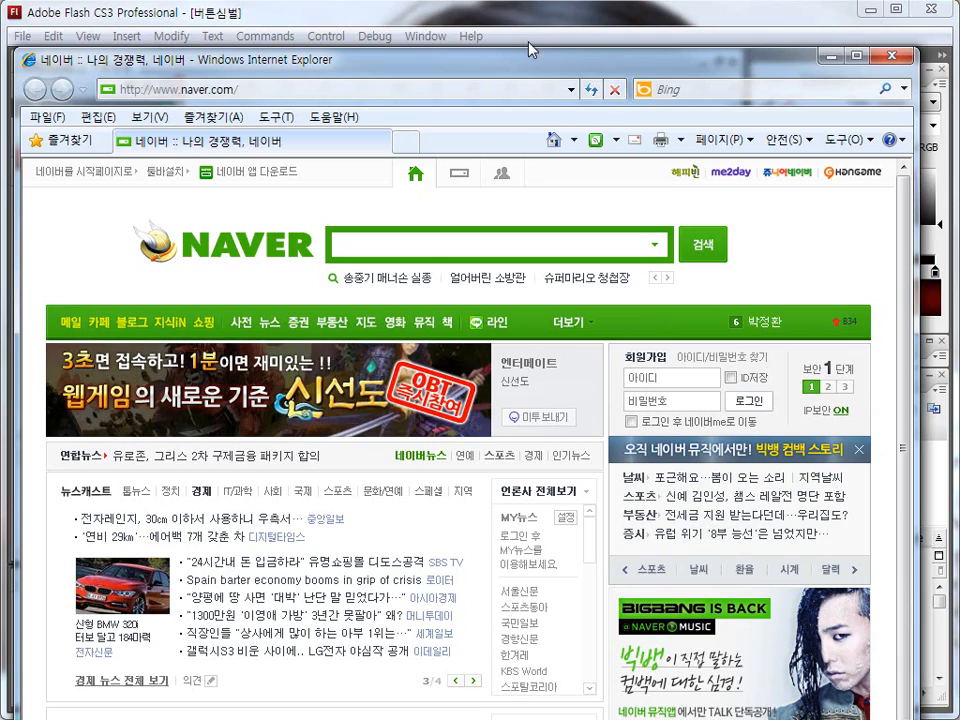
{"action": "mouse_move", "coordinate": [505, 60]}
{"action": "left_mouse_down"}
{"action": "mouse_move", "coordinate": [505, 381]}
{"action": "mouse_move", "coordinate": [489, 214]}
{"action": "mouse_move", "coordinate": [507, 52]}
{"action": "left_mouse_up"}
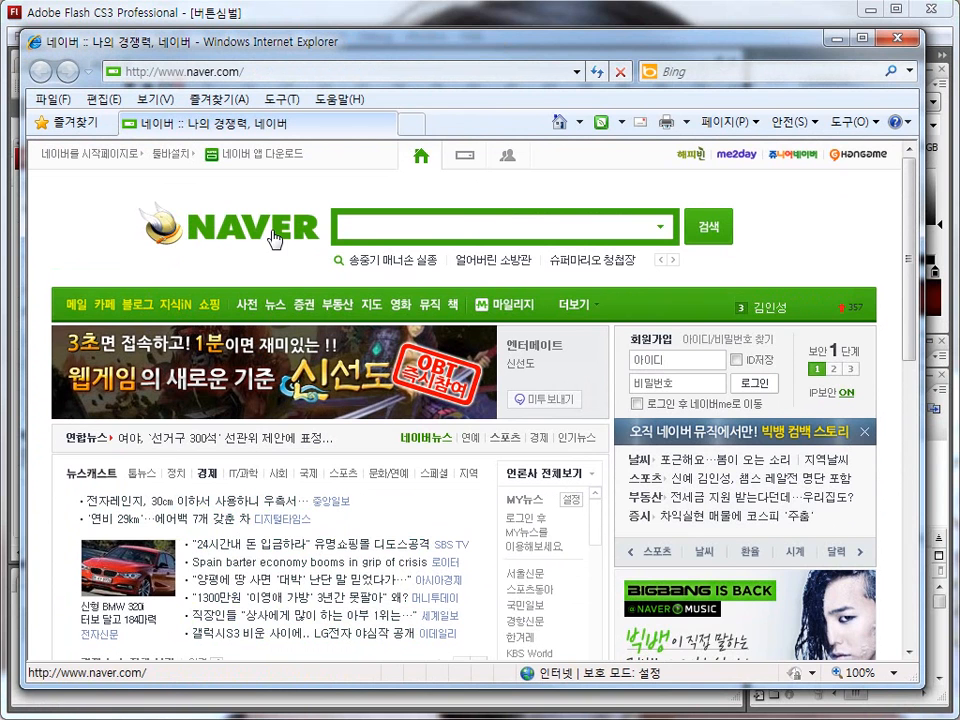
{"action": "left_click", "coordinate": [848, 40]}
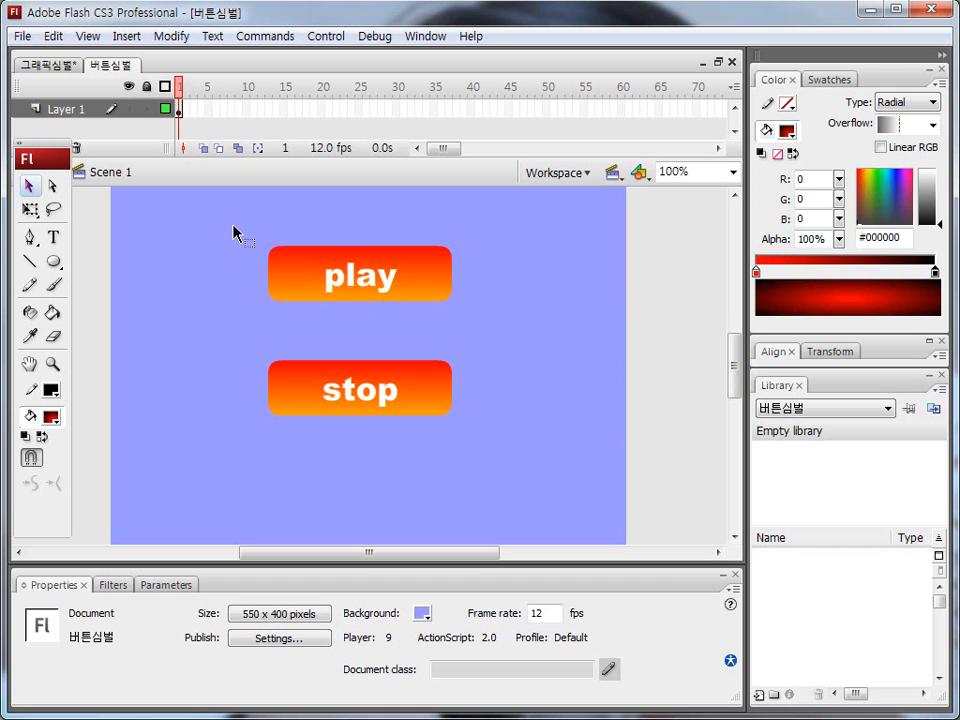
{"action": "key", "text": "y"}
{"action": "left_click_drag", "start_coordinate": [248, 227], "coordinate": [252, 316]}
{"action": "mouse_move", "coordinate": [242, 217]}
{"action": "left_mouse_down"}
{"action": "mouse_move", "coordinate": [377, 217]}
{"action": "mouse_move", "coordinate": [481, 271]}
{"action": "mouse_move", "coordinate": [463, 320]}
{"action": "mouse_move", "coordinate": [257, 321]}
{"action": "left_mouse_up"}
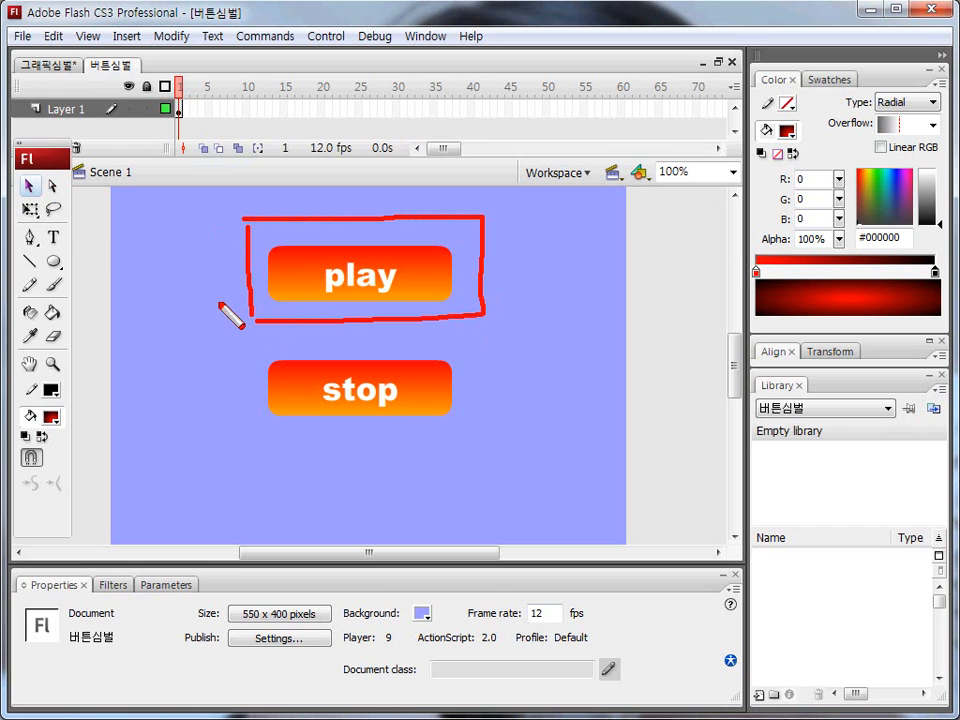
{"action": "key", "text": "Escape"}
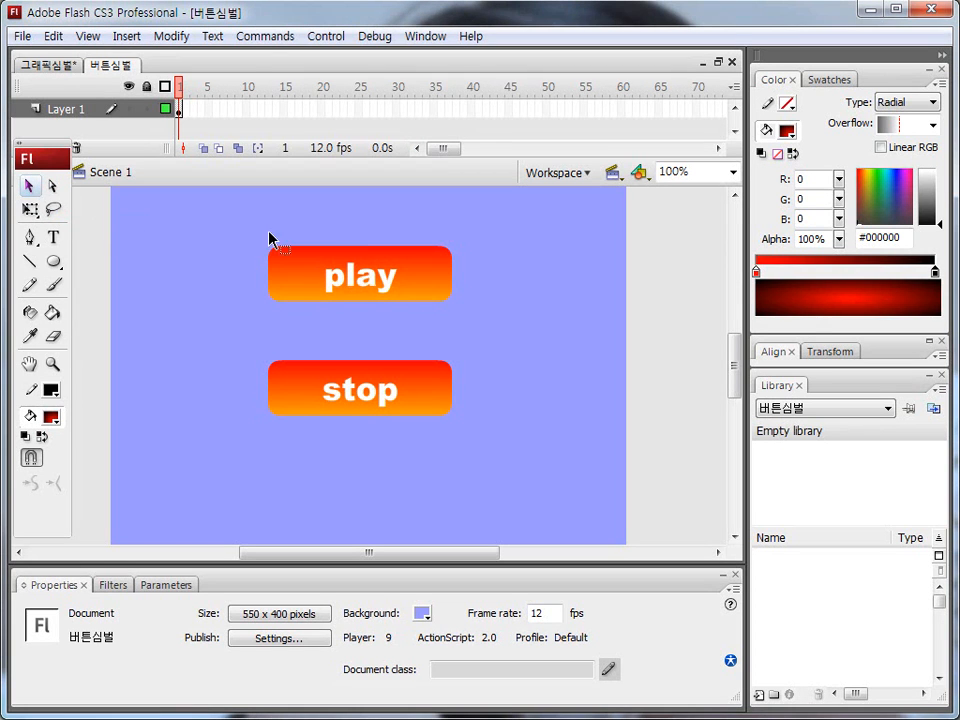
Step: Convert the play rectangle and its text into a Button symbol named B_play
{"action": "left_click_drag", "start_coordinate": [246, 221], "coordinate": [506, 332]}
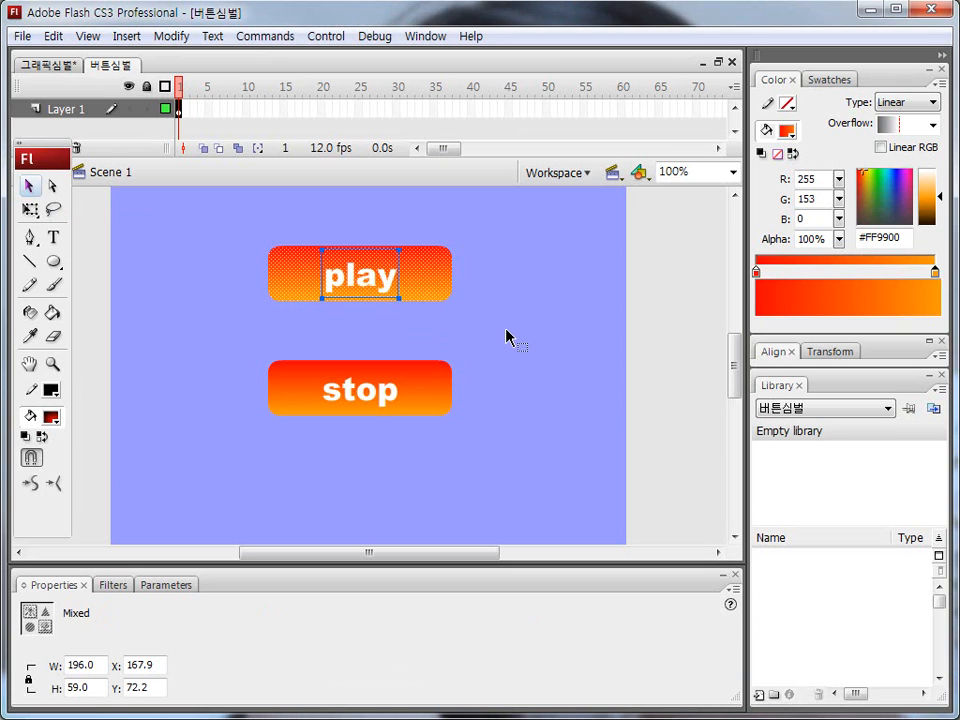
{"action": "key", "text": "F8"}
{"action": "left_click", "coordinate": [641, 311]}
{"action": "left_click_drag", "start_coordinate": [687, 276], "coordinate": [561, 274]}
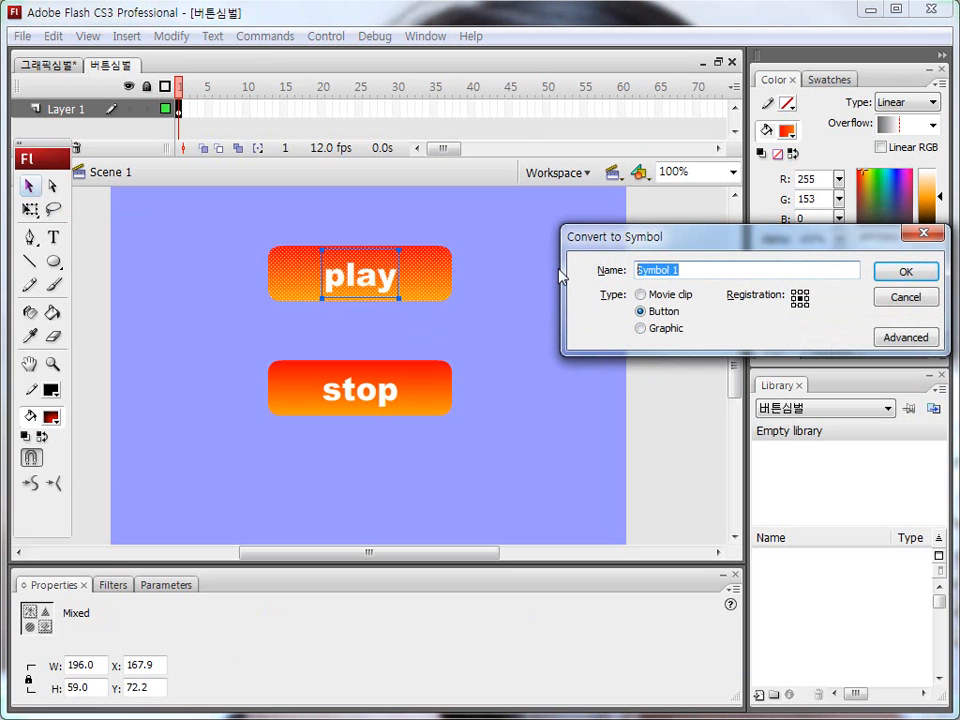
{"action": "type", "text": "B-"}
{"action": "type", "text": "_play"}
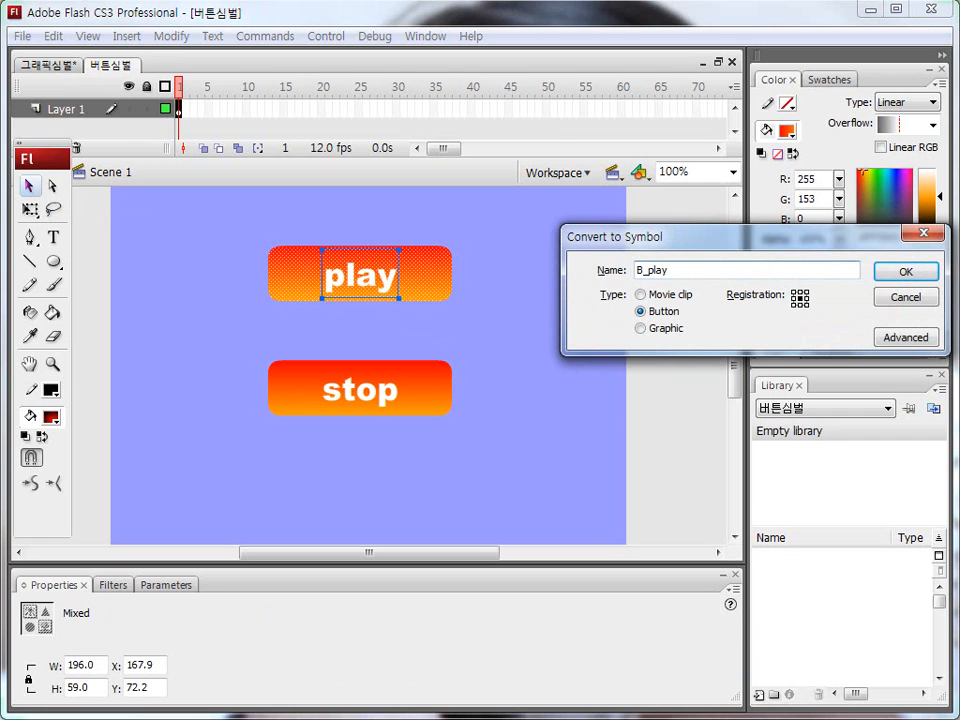
{"action": "left_click", "coordinate": [897, 273]}
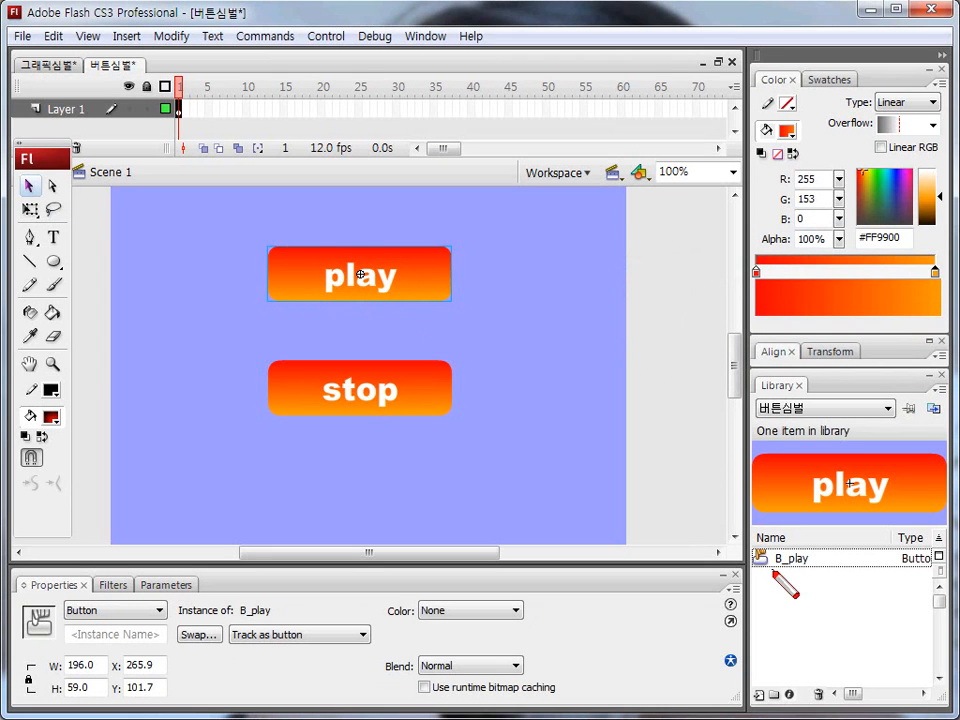
{"action": "mouse_move", "coordinate": [754, 561]}
{"action": "left_mouse_down"}
{"action": "mouse_move", "coordinate": [750, 548]}
{"action": "mouse_move", "coordinate": [763, 568]}
{"action": "left_mouse_up"}
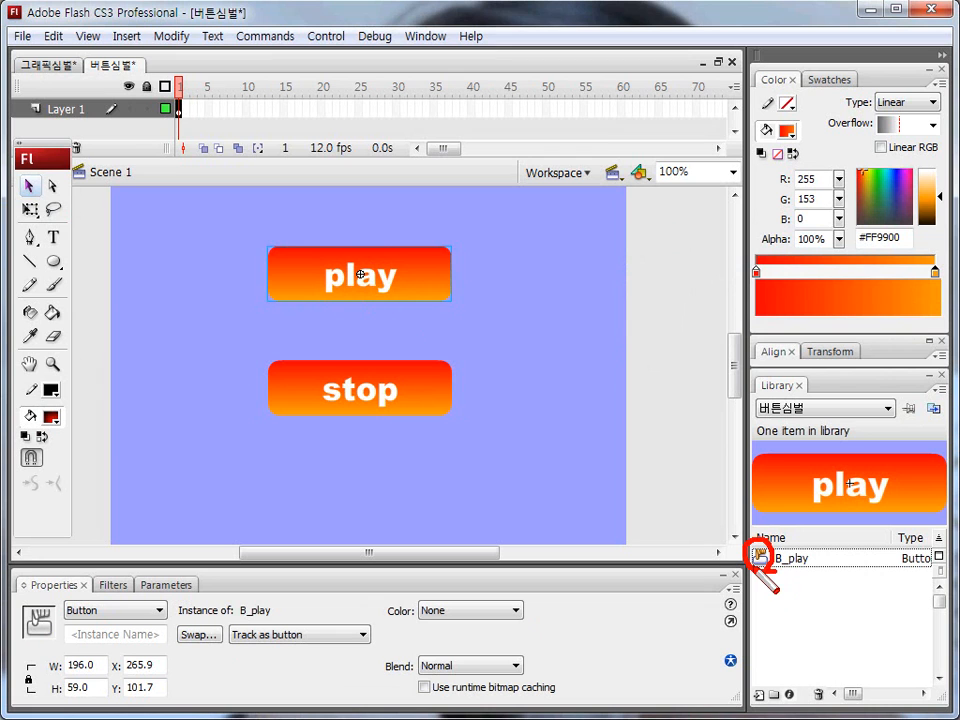
{"action": "mouse_move", "coordinate": [333, 283]}
{"action": "left_mouse_down"}
{"action": "mouse_move", "coordinate": [285, 304]}
{"action": "mouse_move", "coordinate": [128, 495]}
{"action": "mouse_move", "coordinate": [95, 626]}
{"action": "mouse_move", "coordinate": [65, 630]}
{"action": "mouse_move", "coordinate": [158, 628]}
{"action": "left_mouse_up"}
{"action": "mouse_move", "coordinate": [52, 645]}
{"action": "left_mouse_down"}
{"action": "mouse_move", "coordinate": [37, 591]}
{"action": "mouse_move", "coordinate": [57, 647]}
{"action": "left_mouse_up"}
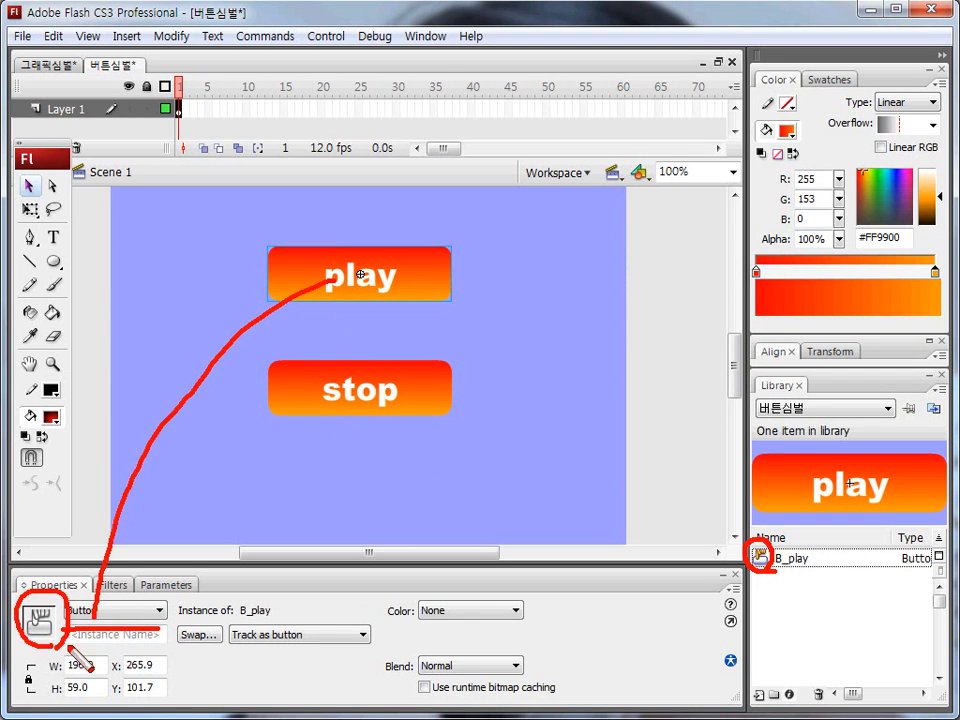
{"action": "key", "text": "Escape"}
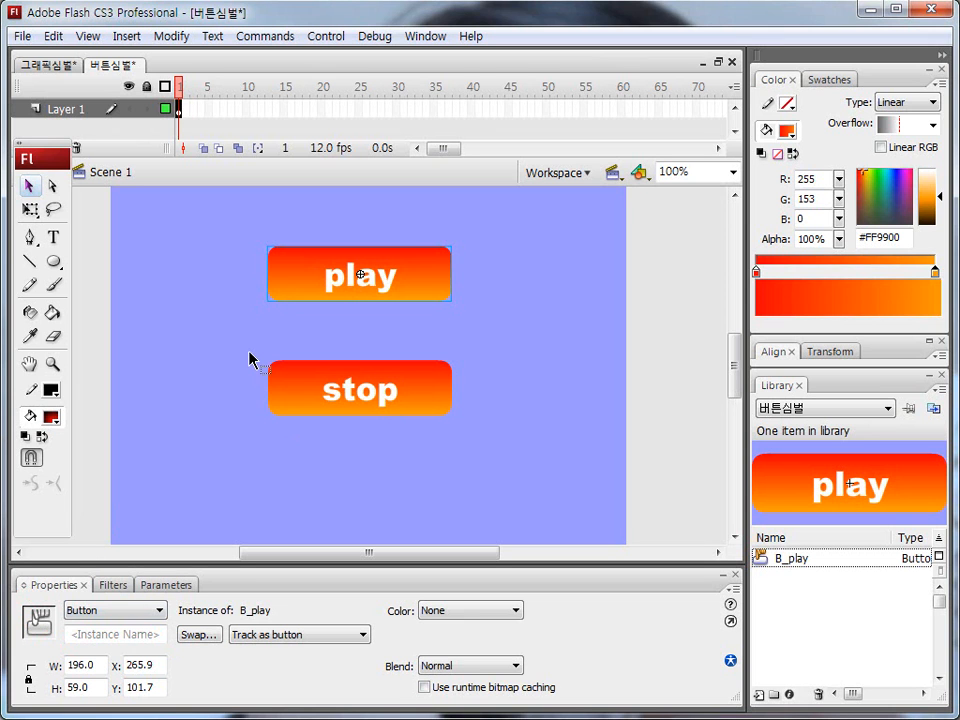
Step: Convert the stop rectangle and its text into a Button symbol named b_stop
{"action": "left_click_drag", "start_coordinate": [319, 394], "coordinate": [492, 461]}
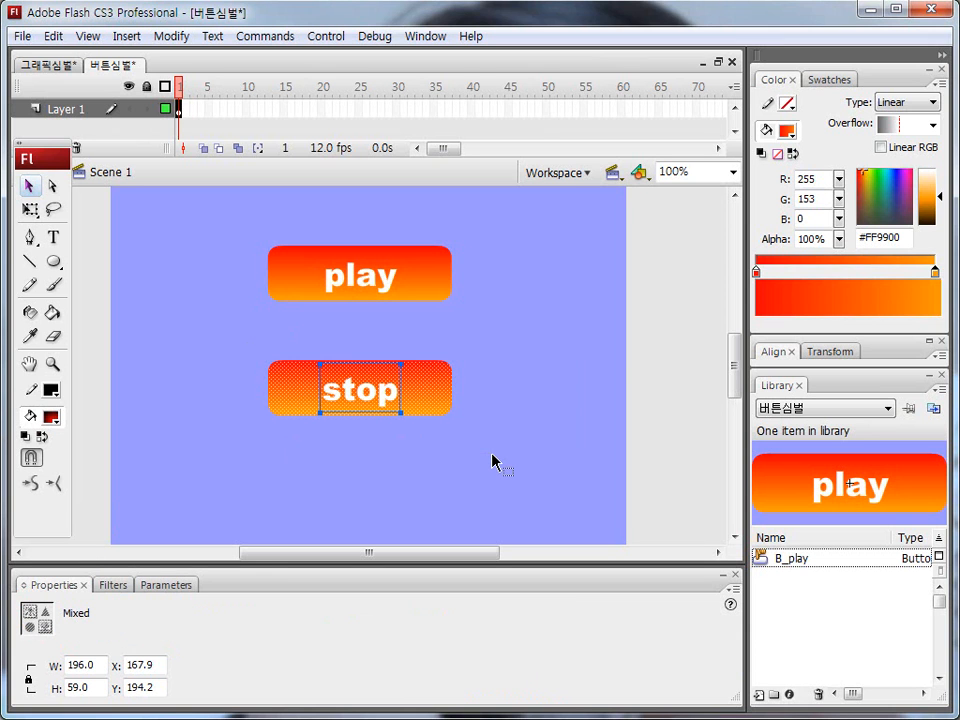
{"action": "key", "text": "F8"}
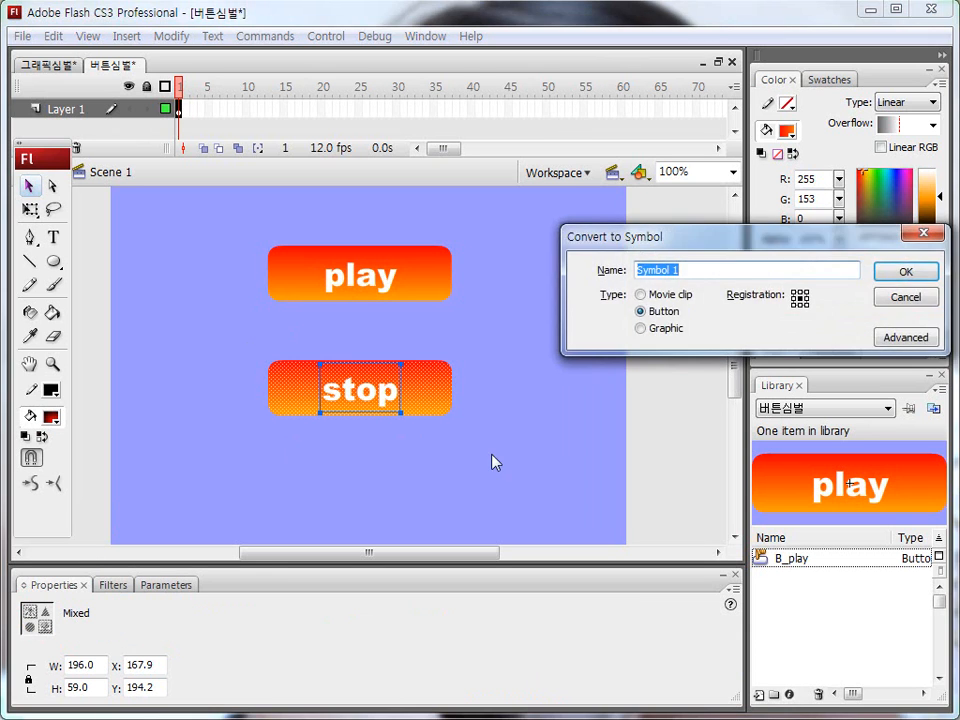
{"action": "type", "text": "TT"}
{"action": "key", "text": "BackSpace"}
{"action": "key", "text": "BackSpace"}
{"action": "type", "text": "b_stop"}
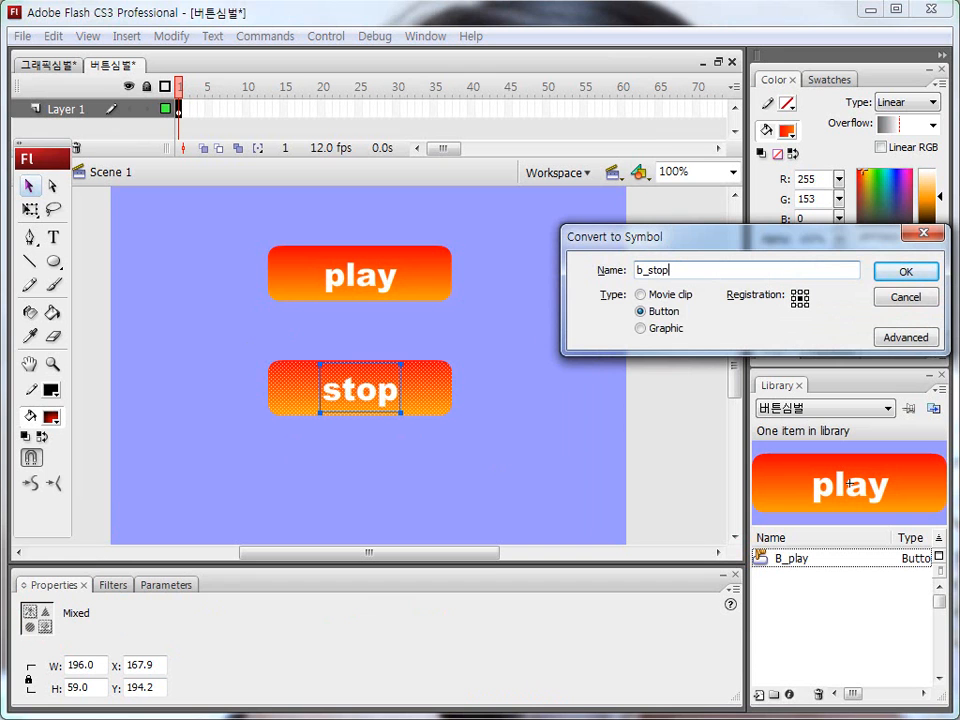
{"action": "key", "text": "Return"}
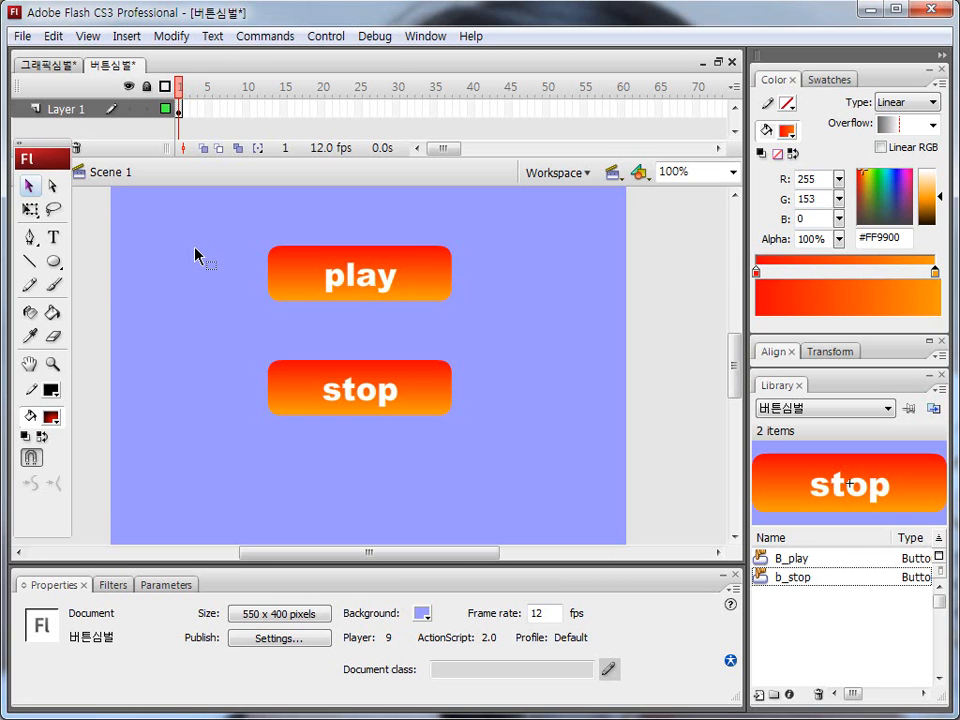
Step: Test the movie to check how the play and stop buttons respond to the pointer, and close the preview
{"action": "left_click", "coordinate": [326, 36]}
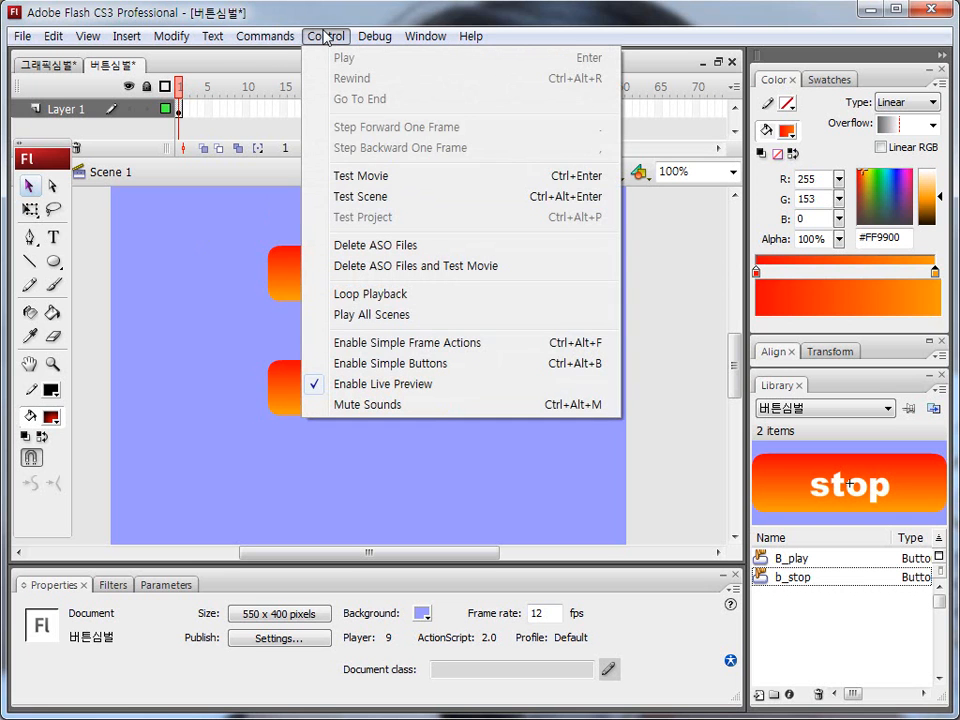
{"action": "left_click", "coordinate": [368, 180]}
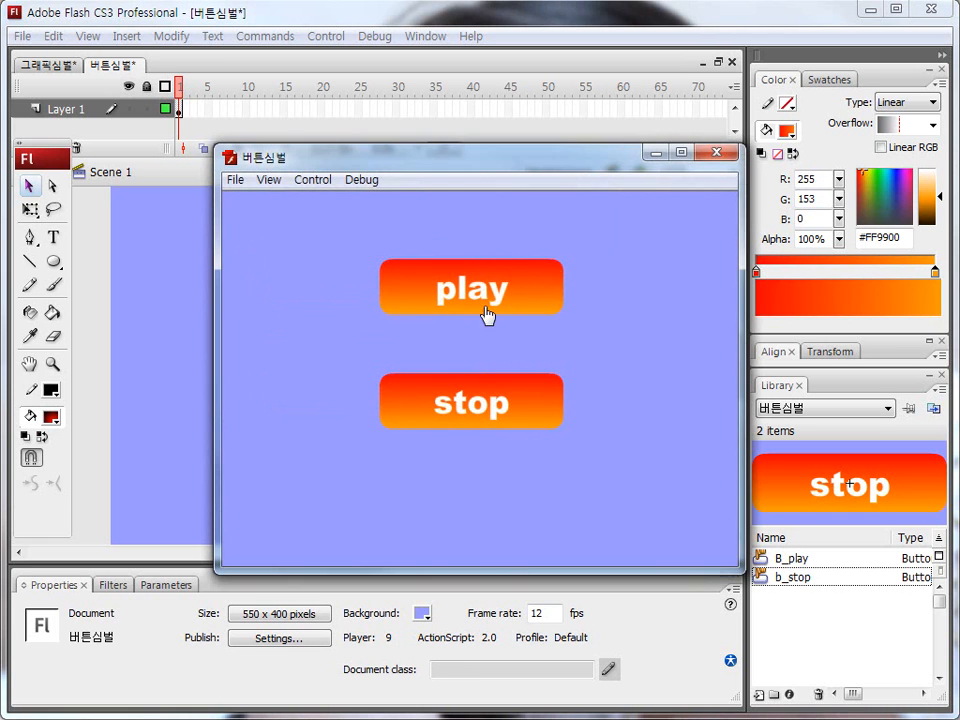
{"action": "left_click_drag", "start_coordinate": [410, 166], "coordinate": [342, 161]}
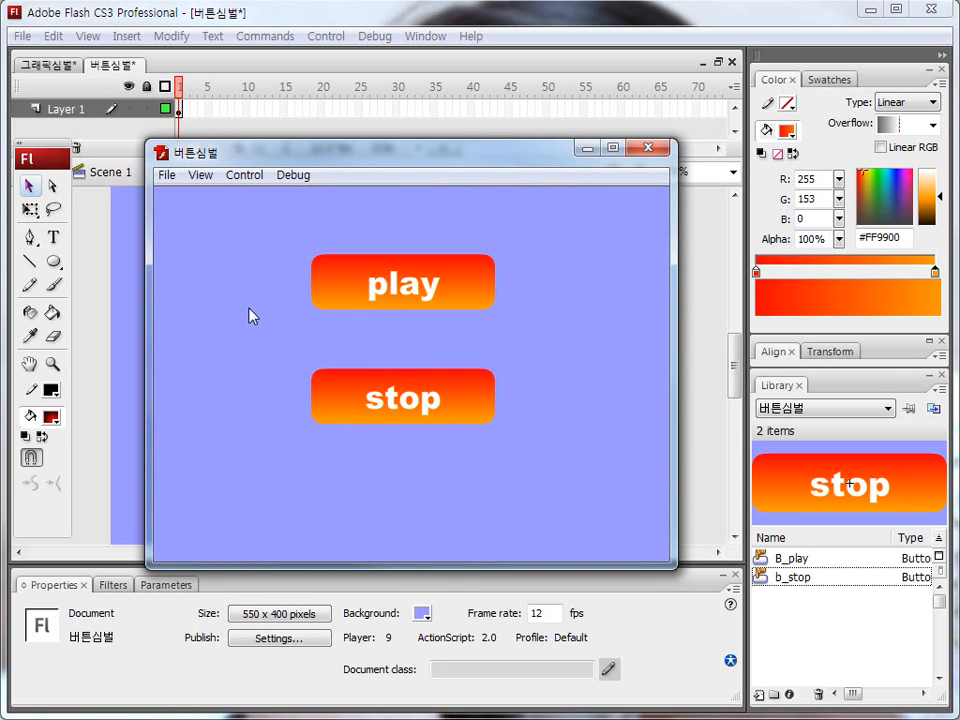
{"action": "left_click", "coordinate": [648, 148]}
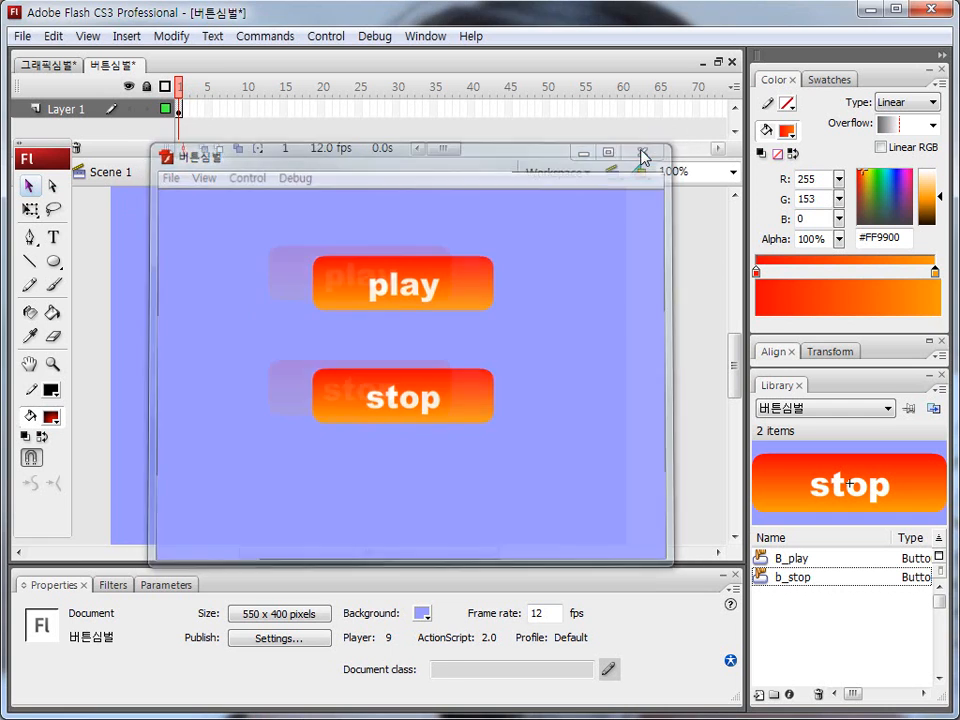
{"action": "left_click_drag", "start_coordinate": [180, 219], "coordinate": [555, 467]}
{"action": "left_click", "coordinate": [570, 457]}
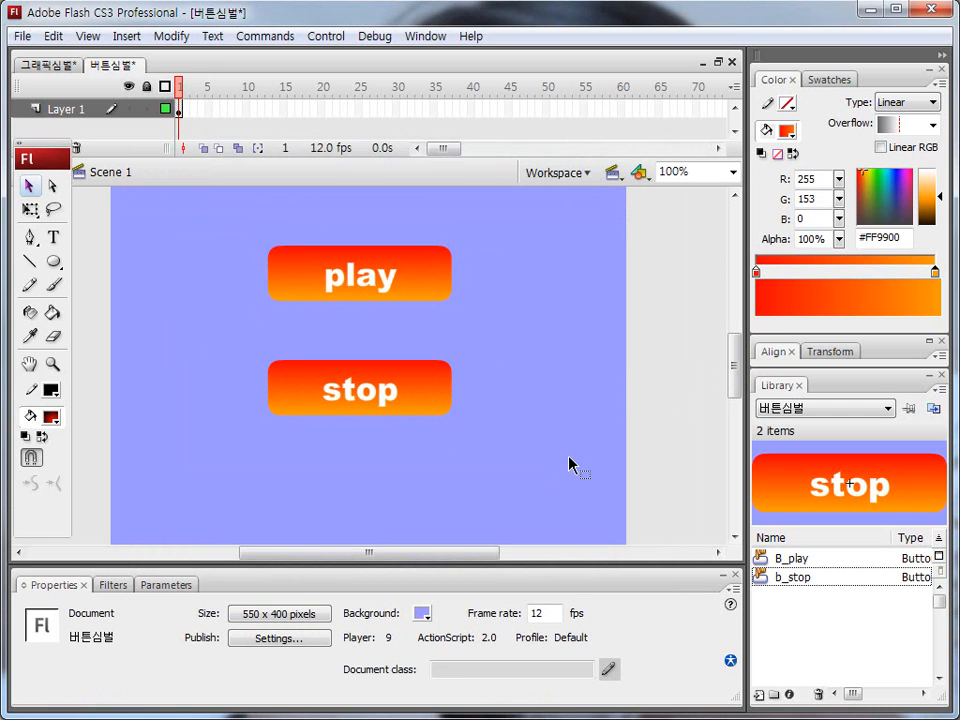